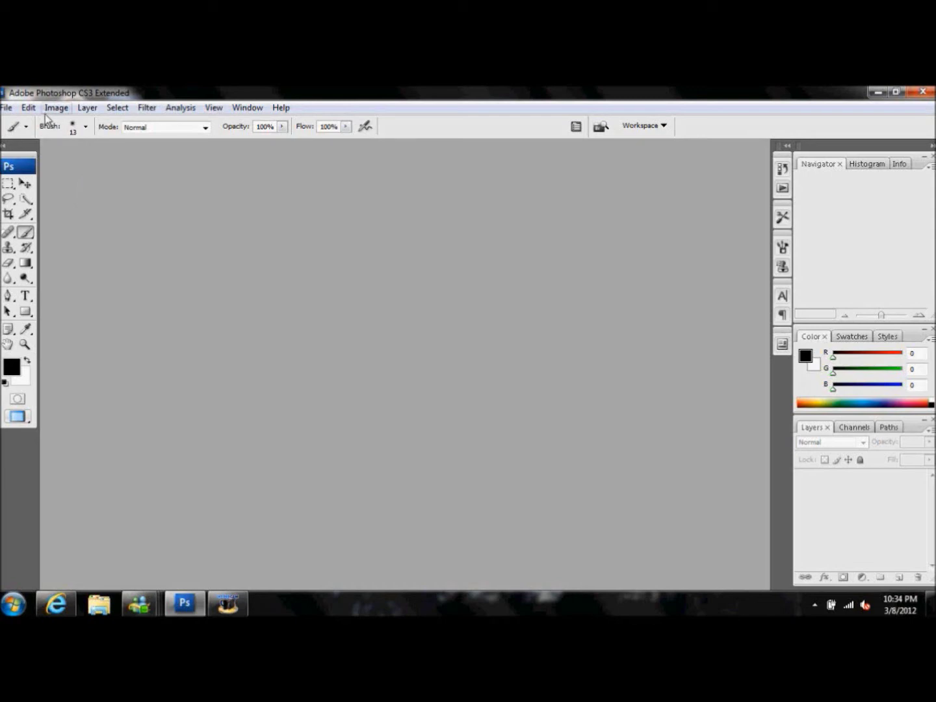
Open the white-kitten.jpg photo
{"action": "left_click", "coordinate": [6, 109]}
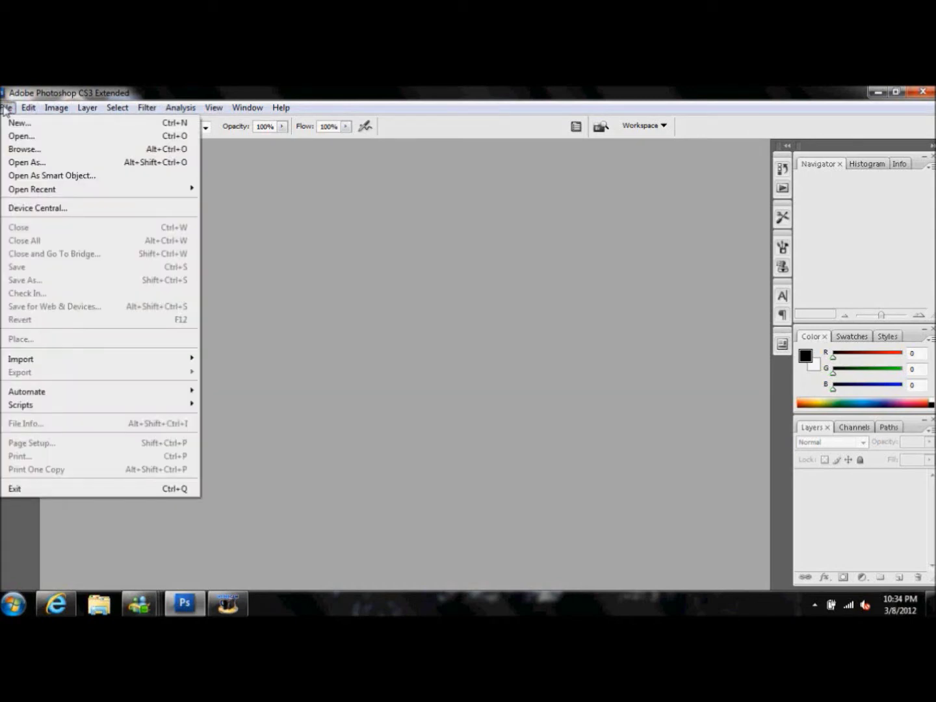
{"action": "left_click", "coordinate": [36, 137]}
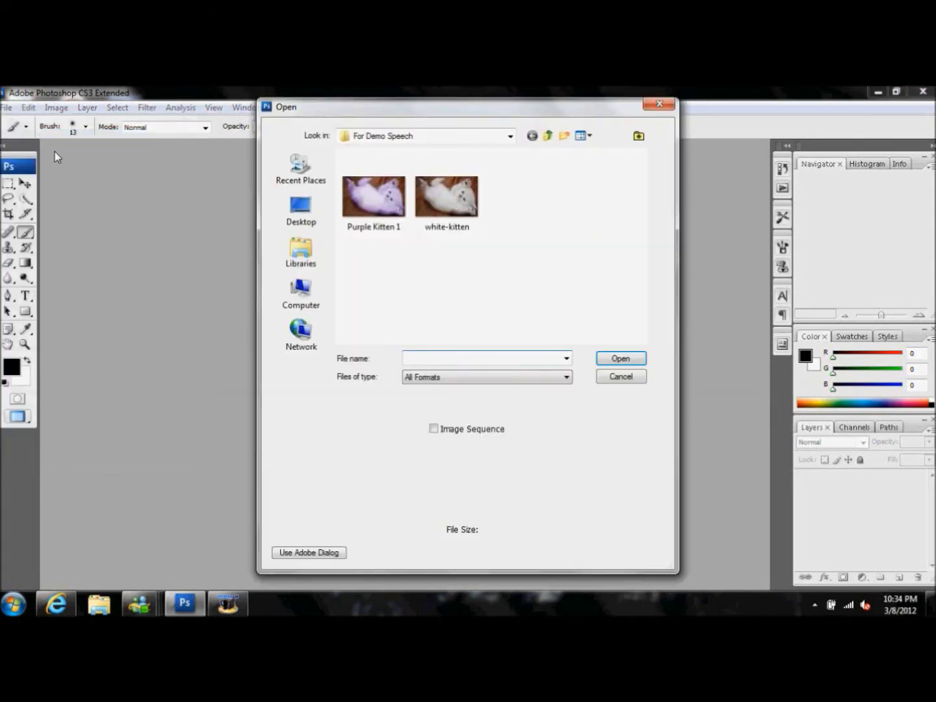
{"action": "left_click", "coordinate": [446, 195]}
{"action": "left_click", "coordinate": [618, 360]}
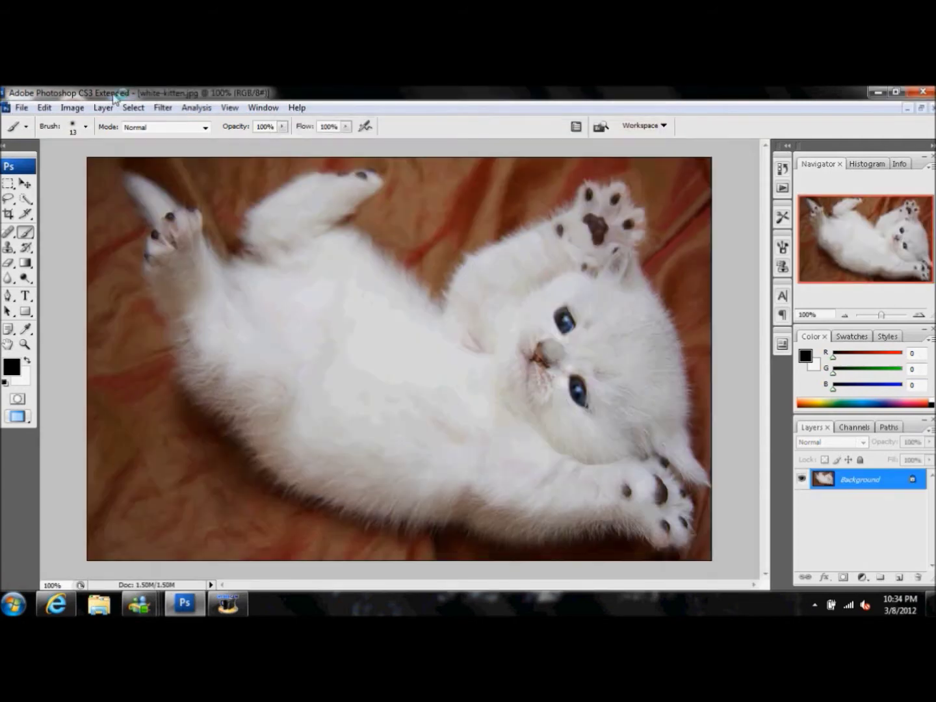
View the image at Actual Pixels and switch into Quick Mask mode
{"action": "left_click", "coordinate": [230, 107]}
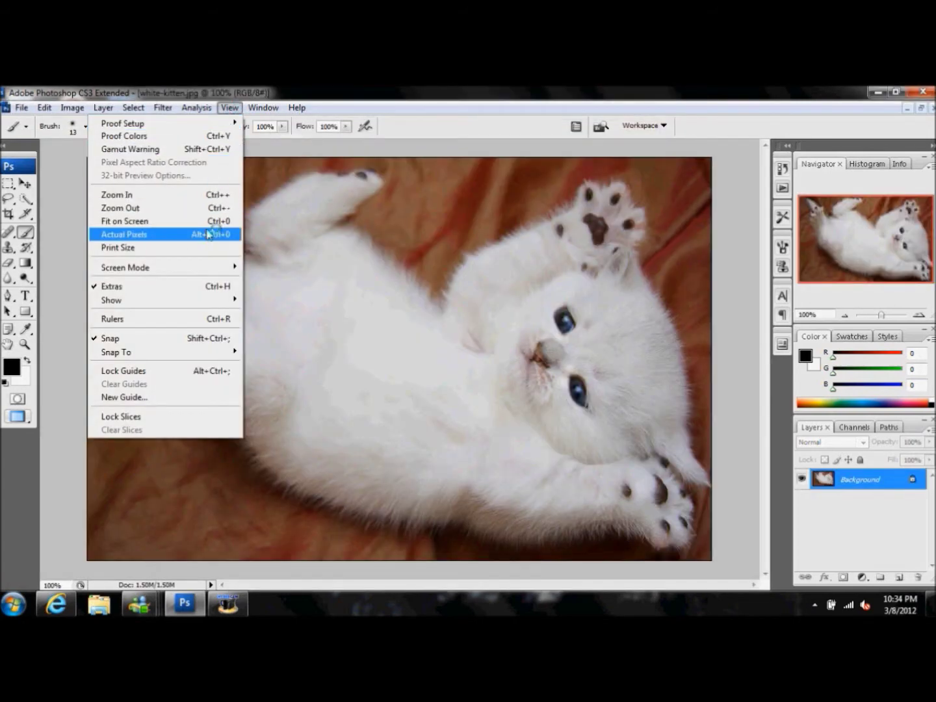
{"action": "left_click", "coordinate": [143, 233]}
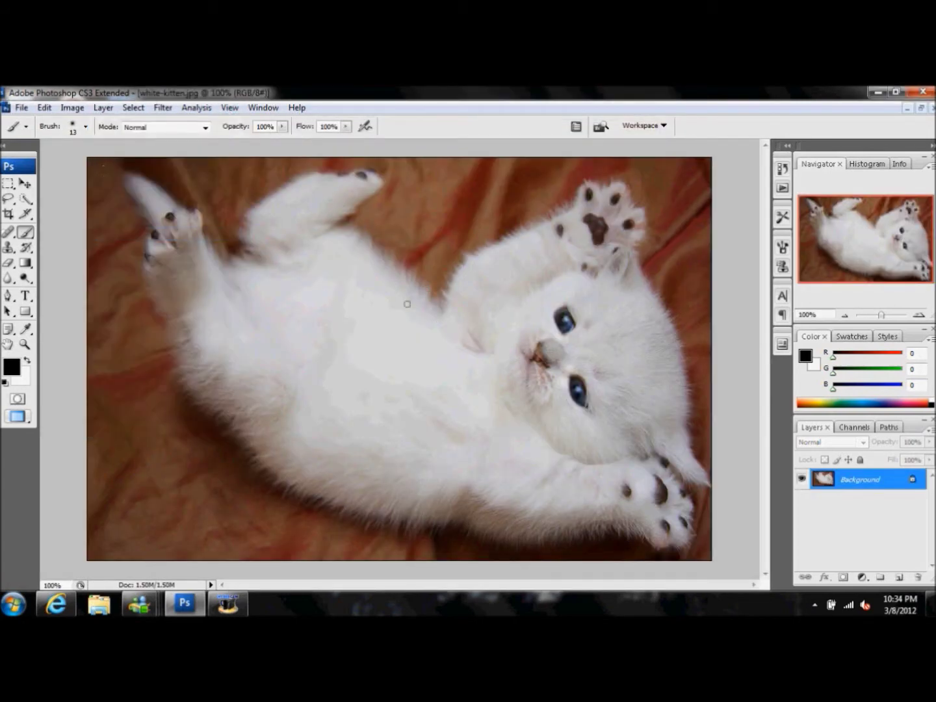
{"action": "key", "text": "q"}
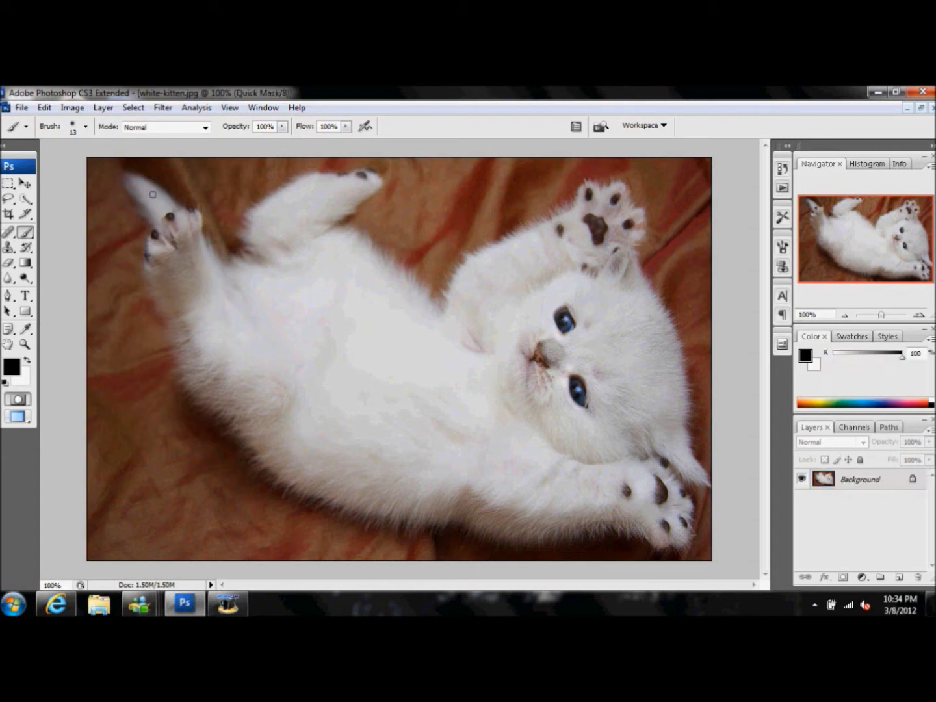
Choose a 24 px soft brush for mask painting
{"action": "left_click", "coordinate": [18, 401]}
{"action": "left_click", "coordinate": [76, 126]}
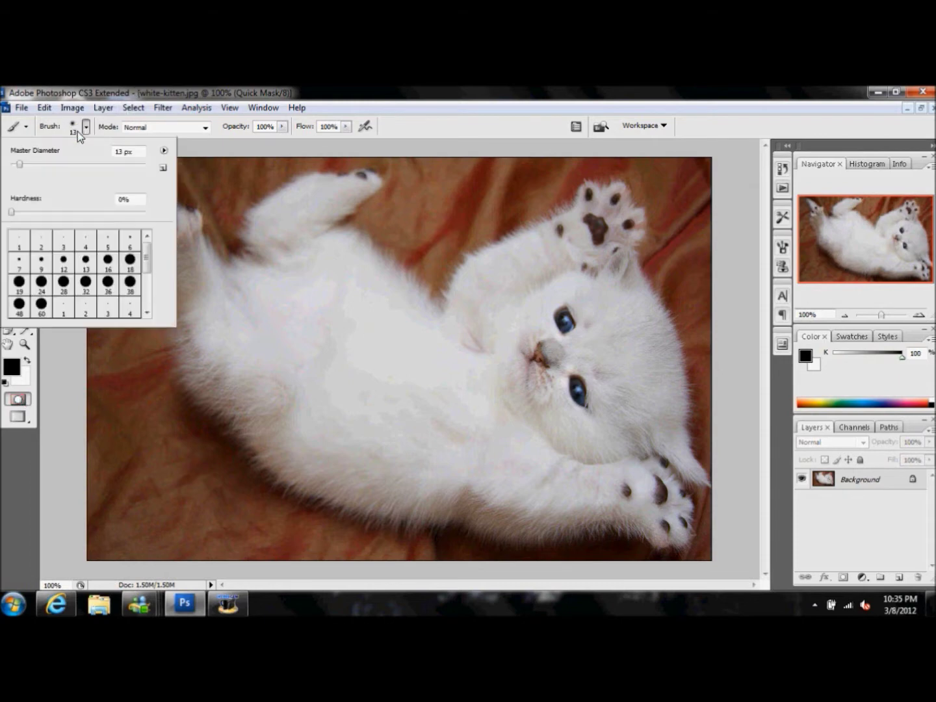
{"action": "left_click_drag", "start_coordinate": [148, 260], "coordinate": [146, 286]}
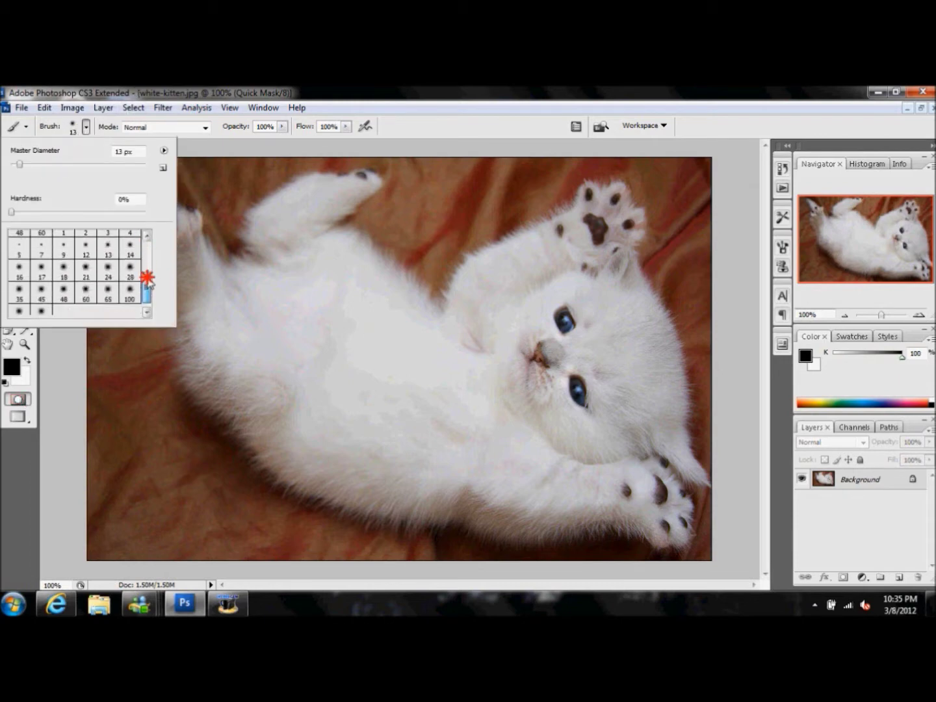
{"action": "left_click", "coordinate": [109, 262]}
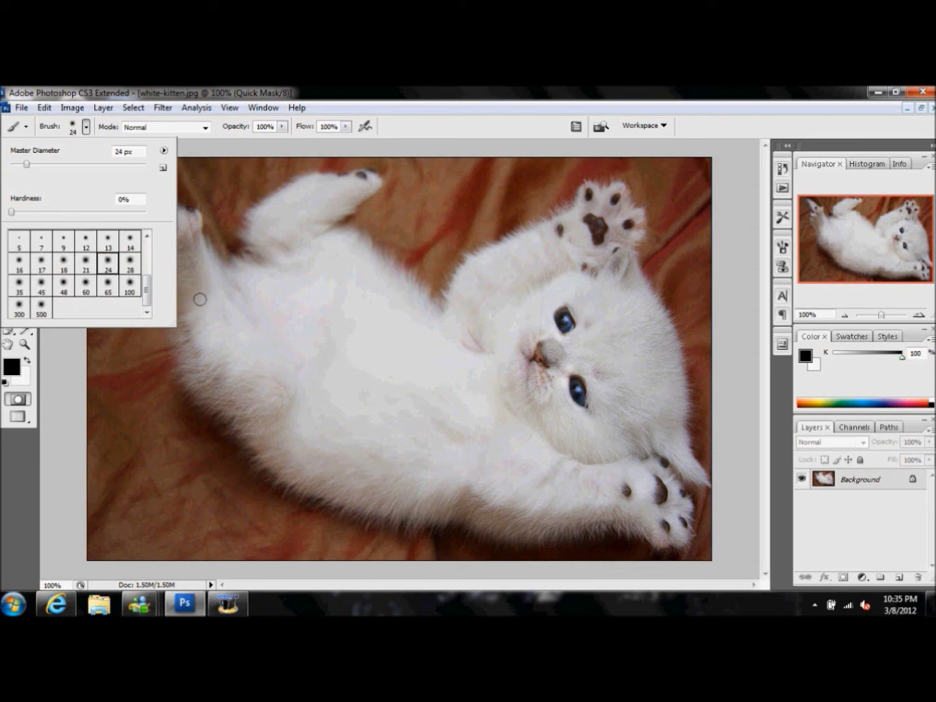
{"action": "left_click", "coordinate": [74, 130]}
Mask the kitten's right edge, lower paw, eye, nose and upper paw, then use a 16 px brush
{"action": "mouse_move", "coordinate": [625, 254]}
{"action": "left_mouse_down"}
{"action": "mouse_move", "coordinate": [685, 444]}
{"action": "mouse_move", "coordinate": [657, 448]}
{"action": "mouse_move", "coordinate": [594, 282]}
{"action": "mouse_move", "coordinate": [623, 254]}
{"action": "left_mouse_up"}
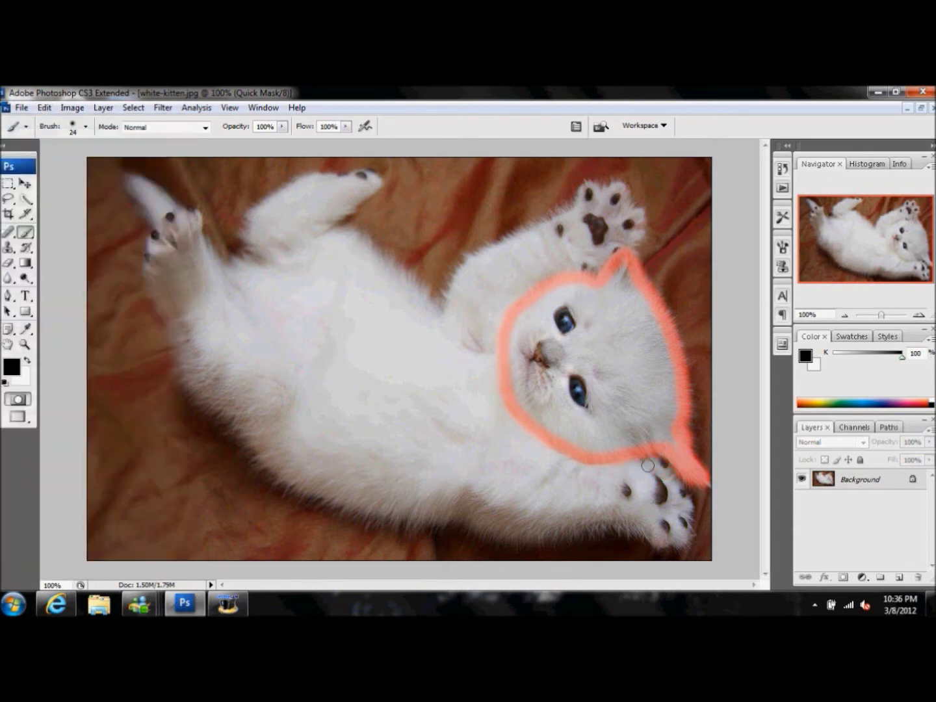
{"action": "mouse_move", "coordinate": [666, 482]}
{"action": "left_mouse_down"}
{"action": "mouse_move", "coordinate": [685, 500]}
{"action": "mouse_move", "coordinate": [559, 542]}
{"action": "mouse_move", "coordinate": [503, 540]}
{"action": "mouse_move", "coordinate": [450, 517]}
{"action": "mouse_move", "coordinate": [389, 516]}
{"action": "mouse_move", "coordinate": [307, 489]}
{"action": "mouse_move", "coordinate": [268, 465]}
{"action": "mouse_move", "coordinate": [249, 427]}
{"action": "mouse_move", "coordinate": [185, 382]}
{"action": "mouse_move", "coordinate": [159, 299]}
{"action": "mouse_move", "coordinate": [167, 223]}
{"action": "mouse_move", "coordinate": [198, 221]}
{"action": "mouse_move", "coordinate": [237, 270]}
{"action": "mouse_move", "coordinate": [277, 201]}
{"action": "mouse_move", "coordinate": [303, 182]}
{"action": "mouse_move", "coordinate": [371, 184]}
{"action": "mouse_move", "coordinate": [329, 220]}
{"action": "mouse_move", "coordinate": [429, 303]}
{"action": "mouse_move", "coordinate": [601, 195]}
{"action": "mouse_move", "coordinate": [634, 214]}
{"action": "mouse_move", "coordinate": [605, 245]}
{"action": "mouse_move", "coordinate": [572, 218]}
{"action": "mouse_move", "coordinate": [576, 267]}
{"action": "left_mouse_up"}
{"action": "mouse_move", "coordinate": [552, 334]}
{"action": "left_mouse_down"}
{"action": "mouse_move", "coordinate": [552, 299]}
{"action": "mouse_move", "coordinate": [594, 398]}
{"action": "mouse_move", "coordinate": [575, 411]}
{"action": "left_mouse_up"}
{"action": "left_click_drag", "start_coordinate": [548, 346], "coordinate": [545, 372]}
{"action": "mouse_move", "coordinate": [160, 196]}
{"action": "left_mouse_down"}
{"action": "mouse_move", "coordinate": [126, 179]}
{"action": "mouse_move", "coordinate": [155, 221]}
{"action": "left_mouse_up"}
{"action": "left_click", "coordinate": [86, 128]}
{"action": "left_click", "coordinate": [20, 263]}
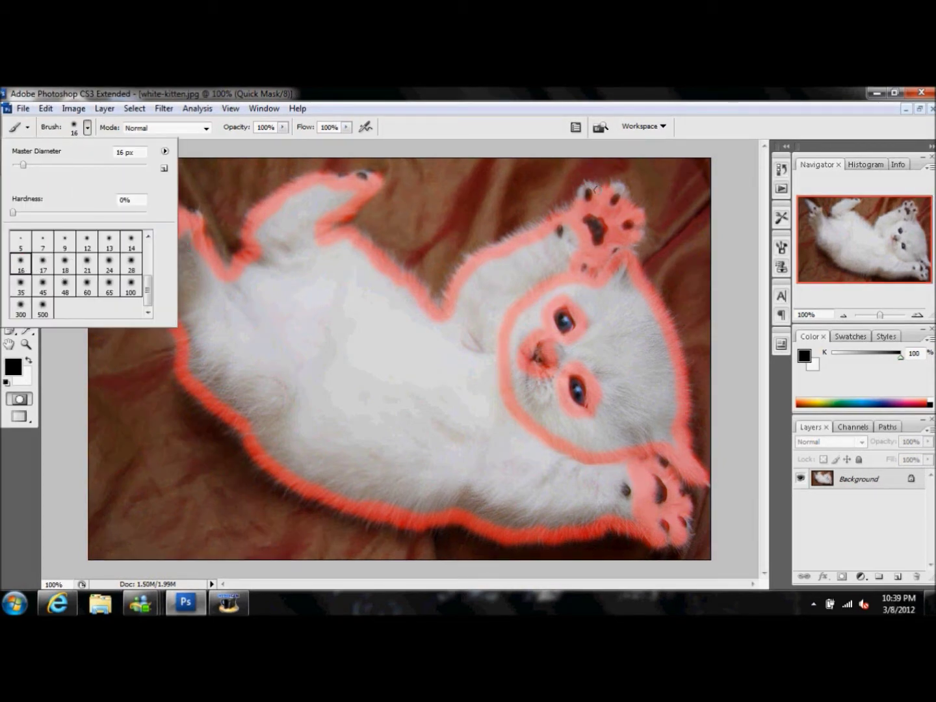
Use a smaller 13 px brush to mask the upper-left paw and left side
{"action": "left_click", "coordinate": [110, 242]}
{"action": "left_click", "coordinate": [86, 128]}
{"action": "left_click", "coordinate": [138, 239]}
{"action": "left_click", "coordinate": [72, 127]}
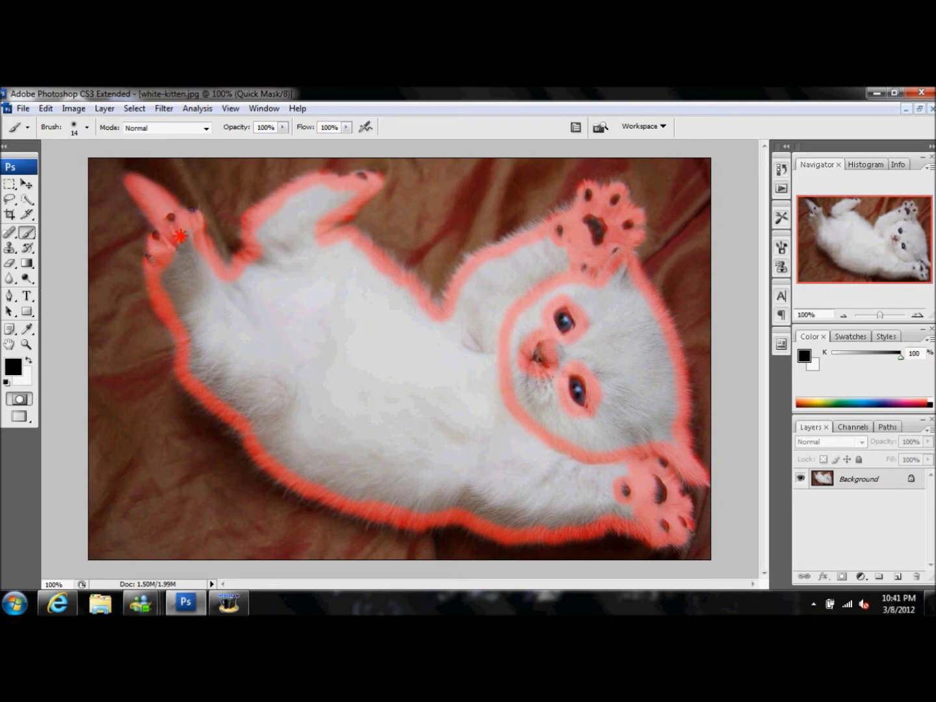
{"action": "left_click", "coordinate": [86, 127]}
With a 45 px brush, mask the raised paw and leg, undoing a stray belly stroke
{"action": "left_click", "coordinate": [20, 286]}
{"action": "left_click", "coordinate": [43, 286]}
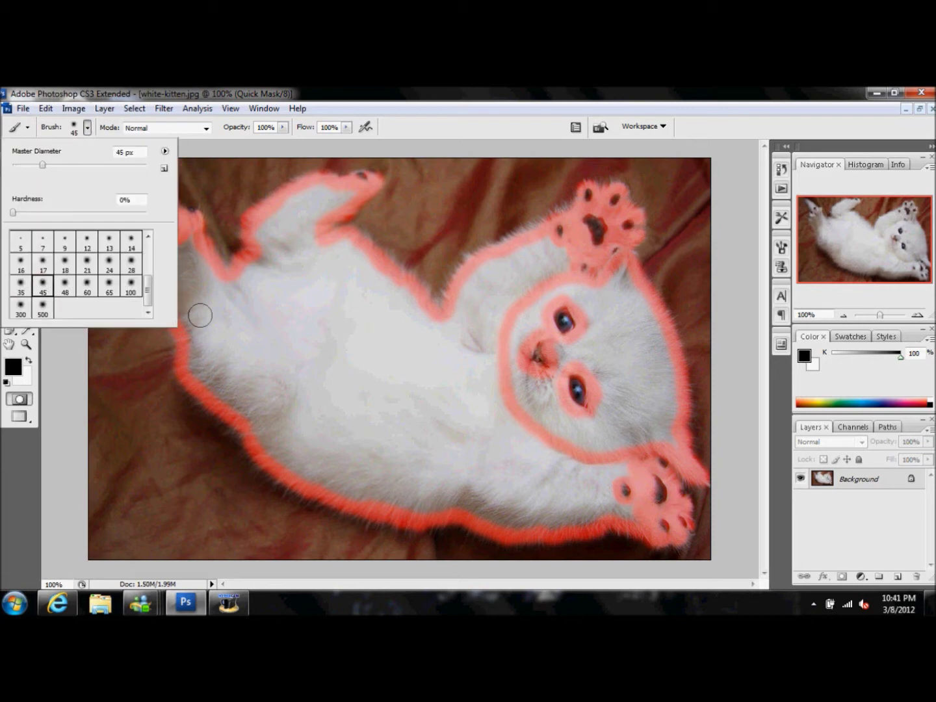
{"action": "left_click", "coordinate": [73, 127]}
{"action": "mouse_move", "coordinate": [342, 194]}
{"action": "left_mouse_down"}
{"action": "mouse_move", "coordinate": [271, 224]}
{"action": "mouse_move", "coordinate": [254, 280]}
{"action": "mouse_move", "coordinate": [185, 308]}
{"action": "mouse_move", "coordinate": [198, 344]}
{"action": "mouse_move", "coordinate": [205, 320]}
{"action": "mouse_move", "coordinate": [302, 316]}
{"action": "mouse_move", "coordinate": [329, 263]}
{"action": "mouse_move", "coordinate": [383, 307]}
{"action": "mouse_move", "coordinate": [345, 248]}
{"action": "left_mouse_up"}
{"action": "left_click", "coordinate": [46, 108]}
Mask the hind leg, chest, face edge and remaining fur, then convert the mask to a selection
{"action": "mouse_move", "coordinate": [219, 289]}
{"action": "left_mouse_down"}
{"action": "mouse_move", "coordinate": [185, 234]}
{"action": "mouse_move", "coordinate": [165, 265]}
{"action": "mouse_move", "coordinate": [194, 355]}
{"action": "mouse_move", "coordinate": [193, 285]}
{"action": "mouse_move", "coordinate": [224, 314]}
{"action": "mouse_move", "coordinate": [282, 328]}
{"action": "mouse_move", "coordinate": [335, 300]}
{"action": "mouse_move", "coordinate": [366, 264]}
{"action": "mouse_move", "coordinate": [429, 326]}
{"action": "mouse_move", "coordinate": [342, 283]}
{"action": "mouse_move", "coordinate": [400, 379]}
{"action": "mouse_move", "coordinate": [282, 411]}
{"action": "mouse_move", "coordinate": [306, 472]}
{"action": "mouse_move", "coordinate": [351, 411]}
{"action": "mouse_move", "coordinate": [437, 334]}
{"action": "mouse_move", "coordinate": [486, 334]}
{"action": "mouse_move", "coordinate": [478, 284]}
{"action": "mouse_move", "coordinate": [539, 247]}
{"action": "mouse_move", "coordinate": [512, 293]}
{"action": "left_mouse_up"}
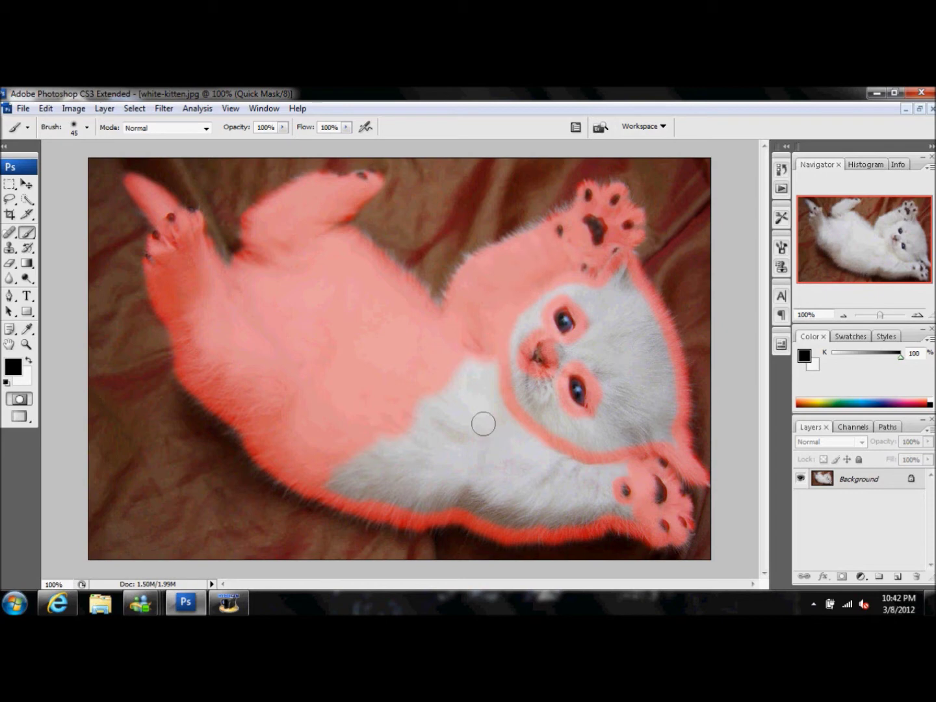
{"action": "mouse_move", "coordinate": [489, 360]}
{"action": "left_mouse_down"}
{"action": "mouse_move", "coordinate": [444, 425]}
{"action": "mouse_move", "coordinate": [335, 478]}
{"action": "mouse_move", "coordinate": [418, 501]}
{"action": "mouse_move", "coordinate": [374, 478]}
{"action": "mouse_move", "coordinate": [389, 464]}
{"action": "mouse_move", "coordinate": [482, 458]}
{"action": "mouse_move", "coordinate": [497, 407]}
{"action": "mouse_move", "coordinate": [518, 418]}
{"action": "left_mouse_up"}
{"action": "mouse_move", "coordinate": [549, 454]}
{"action": "left_mouse_down"}
{"action": "mouse_move", "coordinate": [624, 474]}
{"action": "mouse_move", "coordinate": [606, 508]}
{"action": "mouse_move", "coordinate": [615, 515]}
{"action": "mouse_move", "coordinate": [534, 523]}
{"action": "mouse_move", "coordinate": [477, 506]}
{"action": "mouse_move", "coordinate": [513, 448]}
{"action": "mouse_move", "coordinate": [559, 498]}
{"action": "mouse_move", "coordinate": [585, 495]}
{"action": "left_mouse_up"}
{"action": "mouse_move", "coordinate": [551, 297]}
{"action": "left_mouse_down"}
{"action": "mouse_move", "coordinate": [537, 324]}
{"action": "mouse_move", "coordinate": [523, 311]}
{"action": "mouse_move", "coordinate": [517, 382]}
{"action": "mouse_move", "coordinate": [558, 384]}
{"action": "mouse_move", "coordinate": [536, 420]}
{"action": "mouse_move", "coordinate": [573, 435]}
{"action": "mouse_move", "coordinate": [673, 439]}
{"action": "mouse_move", "coordinate": [662, 360]}
{"action": "mouse_move", "coordinate": [631, 290]}
{"action": "mouse_move", "coordinate": [610, 272]}
{"action": "mouse_move", "coordinate": [600, 295]}
{"action": "mouse_move", "coordinate": [555, 286]}
{"action": "mouse_move", "coordinate": [634, 317]}
{"action": "mouse_move", "coordinate": [643, 393]}
{"action": "mouse_move", "coordinate": [601, 406]}
{"action": "mouse_move", "coordinate": [578, 307]}
{"action": "mouse_move", "coordinate": [587, 350]}
{"action": "mouse_move", "coordinate": [565, 351]}
{"action": "mouse_move", "coordinate": [558, 368]}
{"action": "left_mouse_up"}
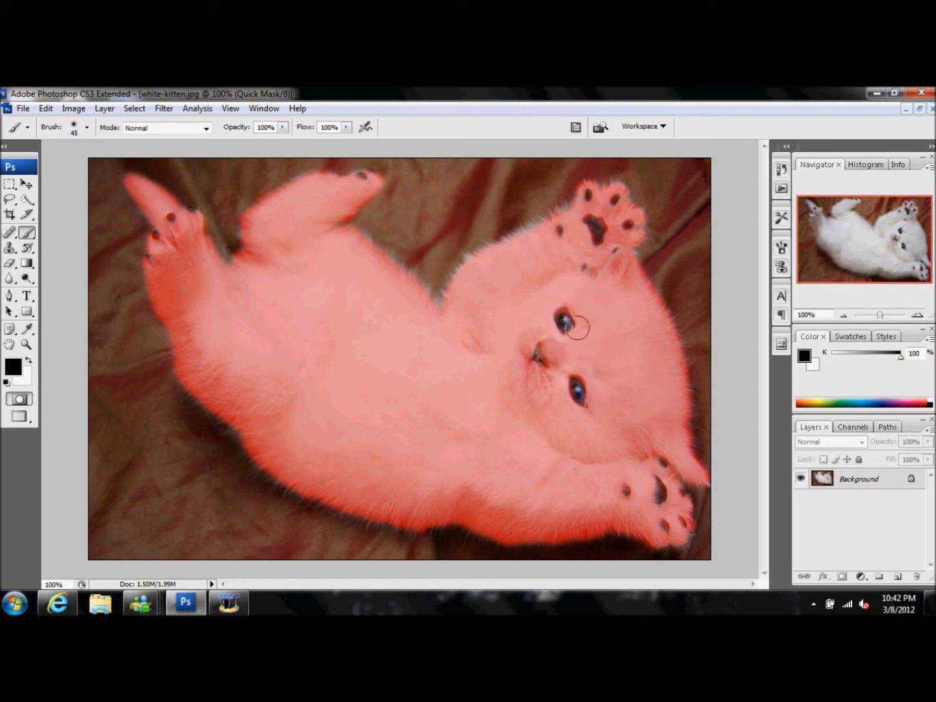
{"action": "left_click", "coordinate": [19, 399]}
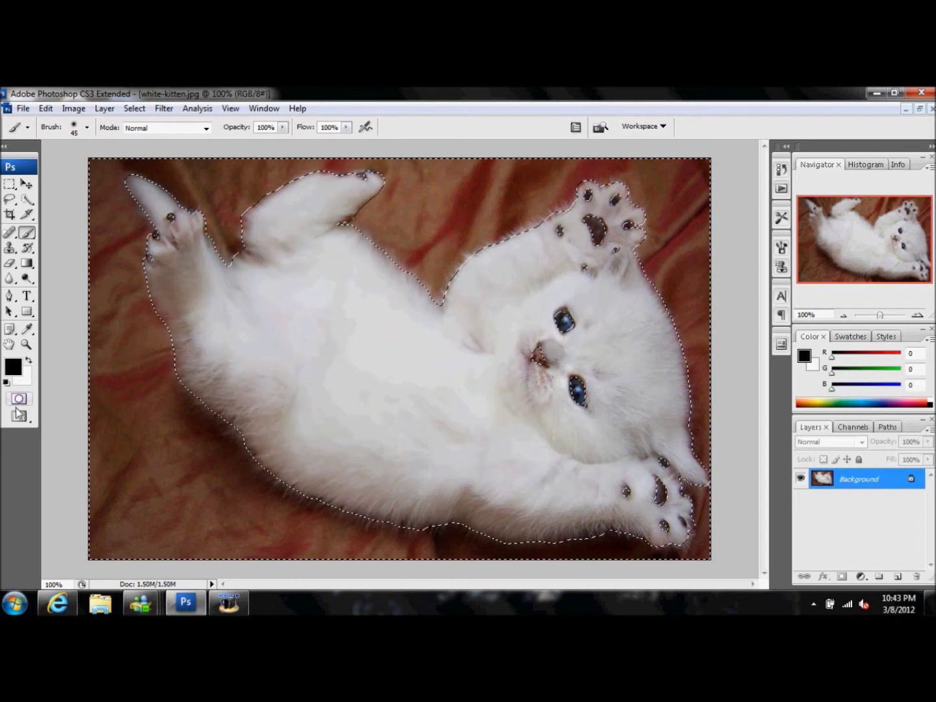
Invert the selection so only the kitten is selected
{"action": "left_click", "coordinate": [127, 112]}
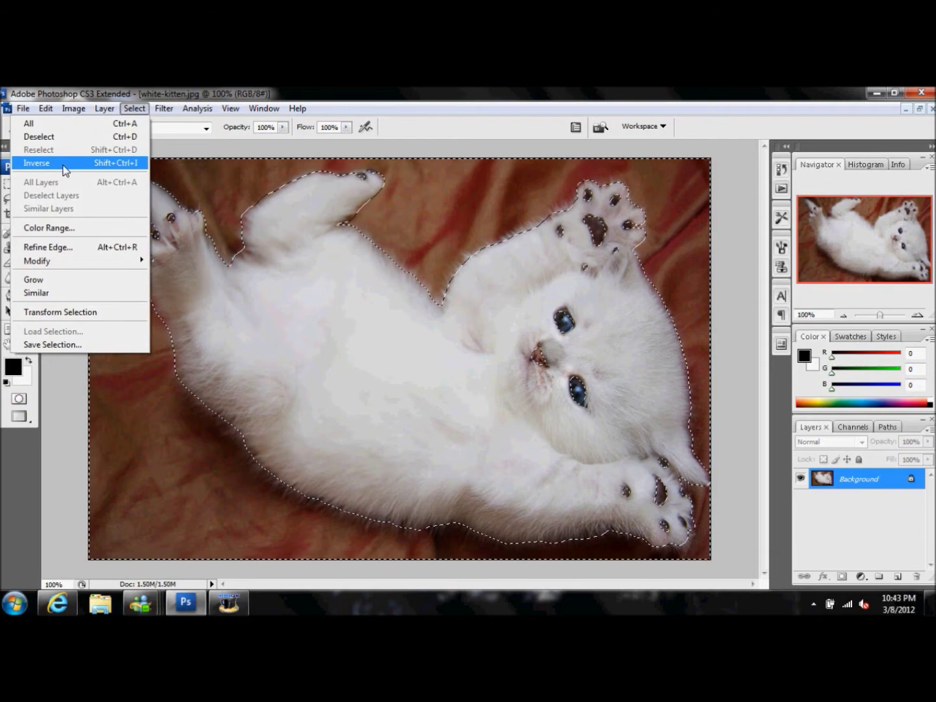
{"action": "left_click", "coordinate": [29, 163]}
{"action": "left_click", "coordinate": [45, 109]}
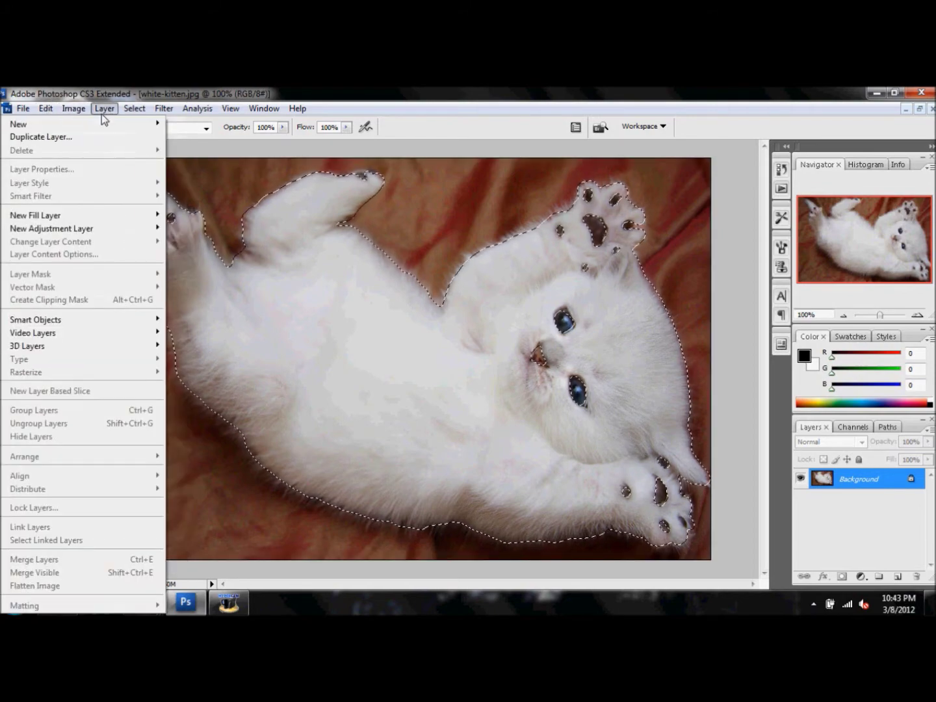
{"action": "mouse_move", "coordinate": [35, 214]}
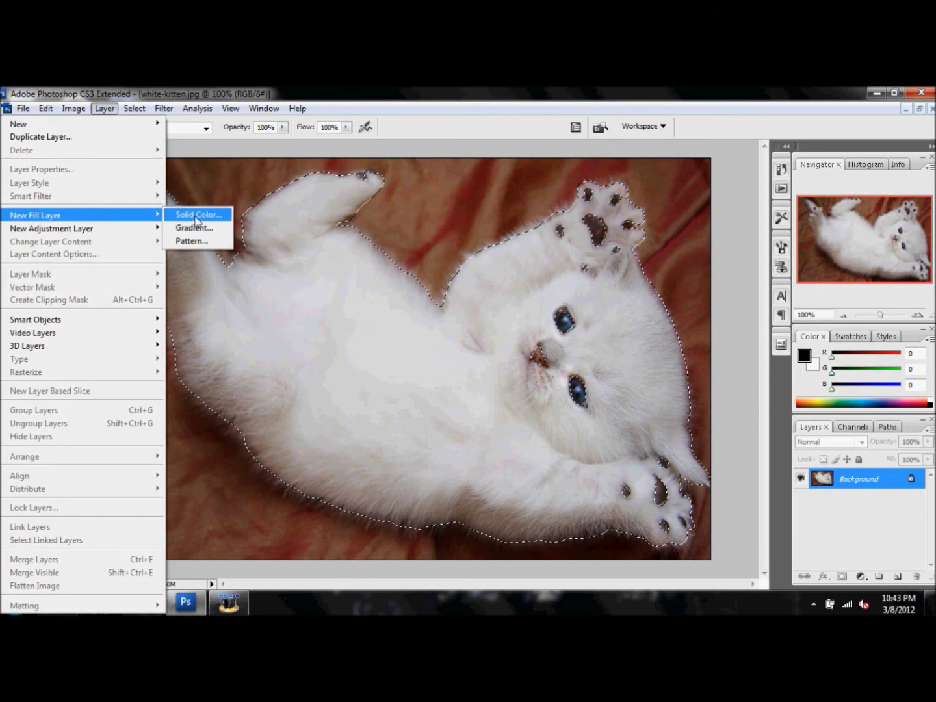
Add a Solid Color fill layer, Color Fill 1, in Soft Light mode
{"action": "left_click", "coordinate": [174, 215]}
{"action": "left_click", "coordinate": [418, 360]}
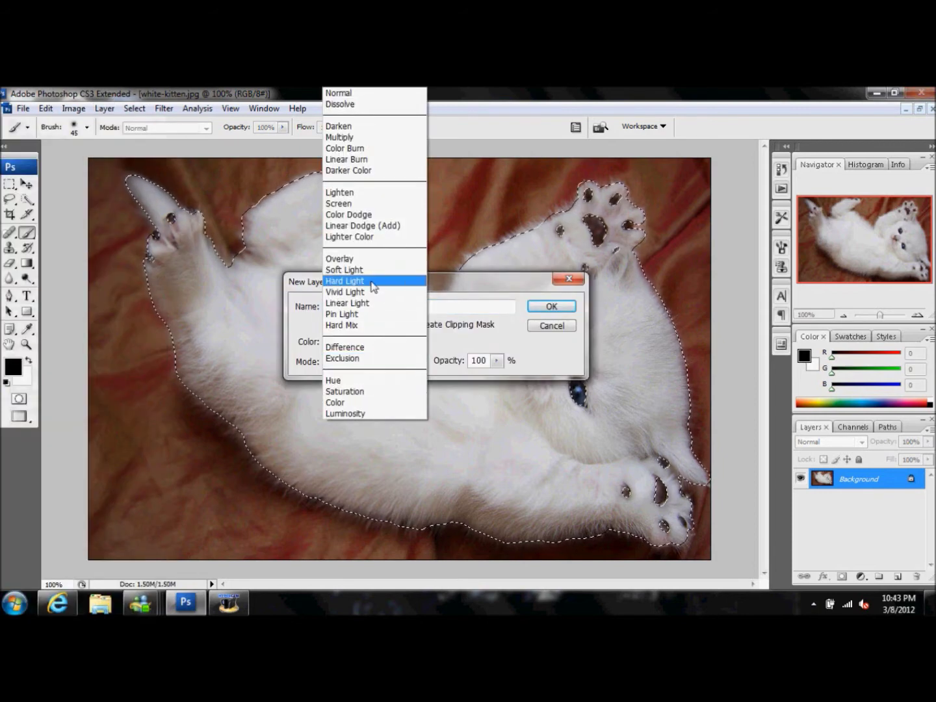
{"action": "left_click", "coordinate": [374, 272]}
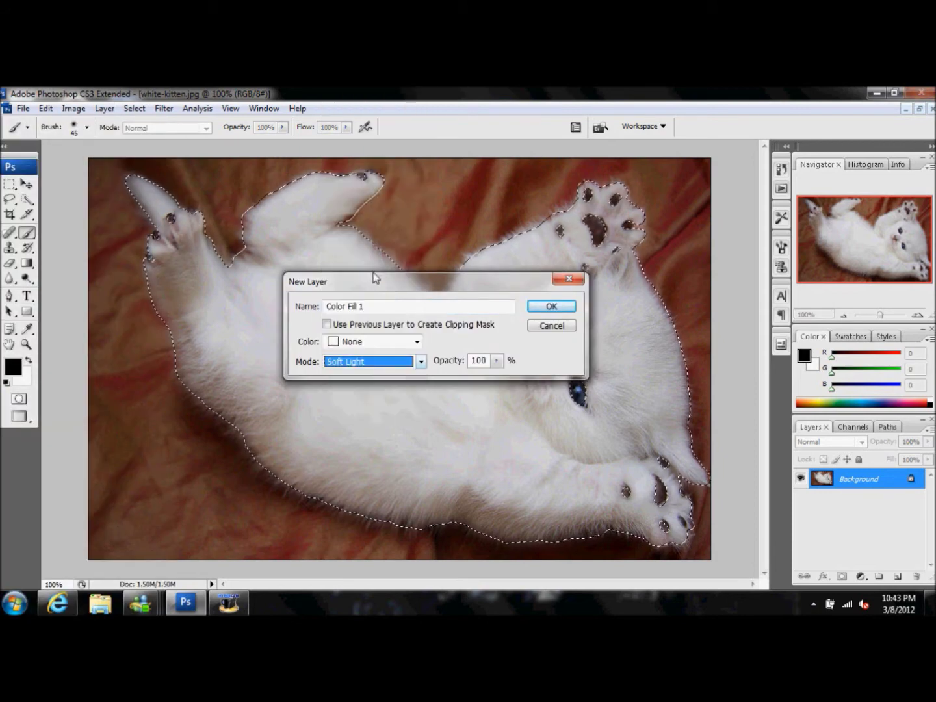
{"action": "left_click", "coordinate": [552, 308]}
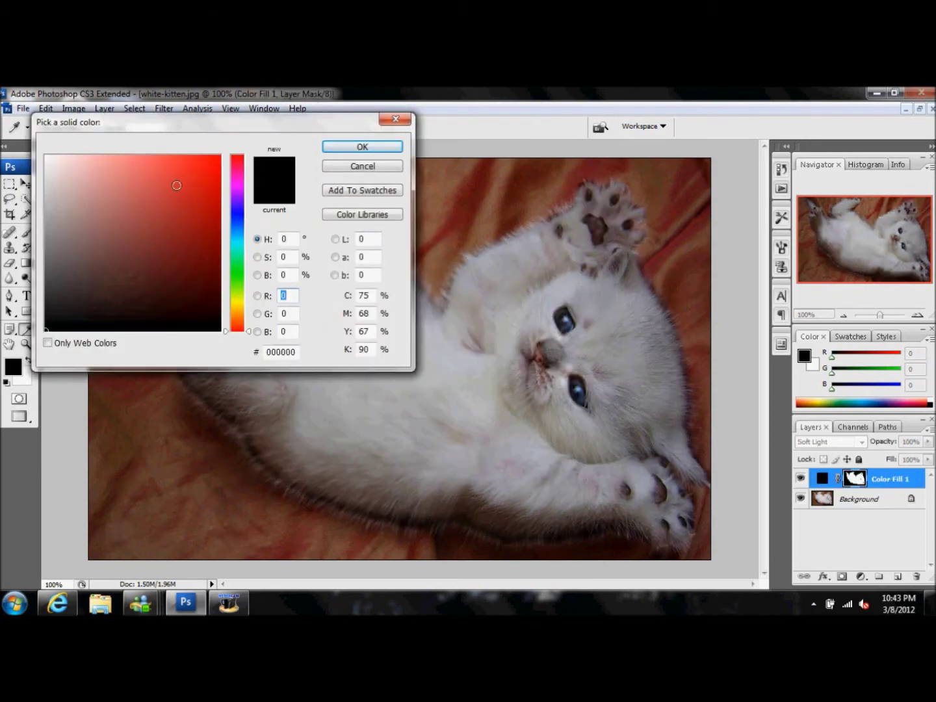
Try several hues, then settle on purple c25ffb as the kitten's fill colour
{"action": "left_click", "coordinate": [238, 227]}
{"action": "left_click", "coordinate": [173, 156]}
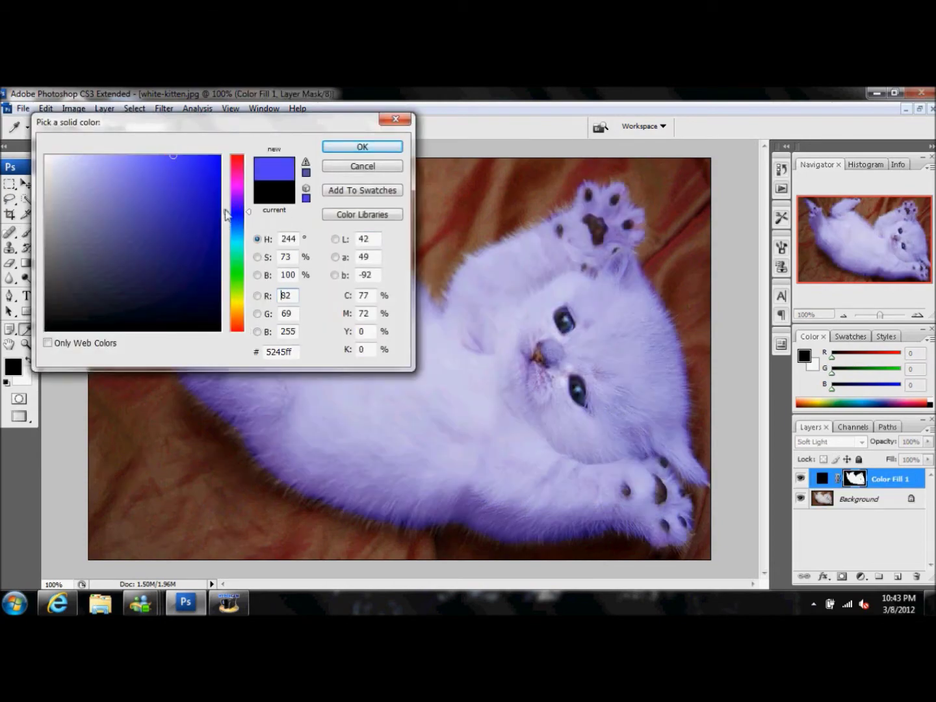
{"action": "left_click_drag", "start_coordinate": [239, 214], "coordinate": [241, 205]}
{"action": "left_click", "coordinate": [154, 156]}
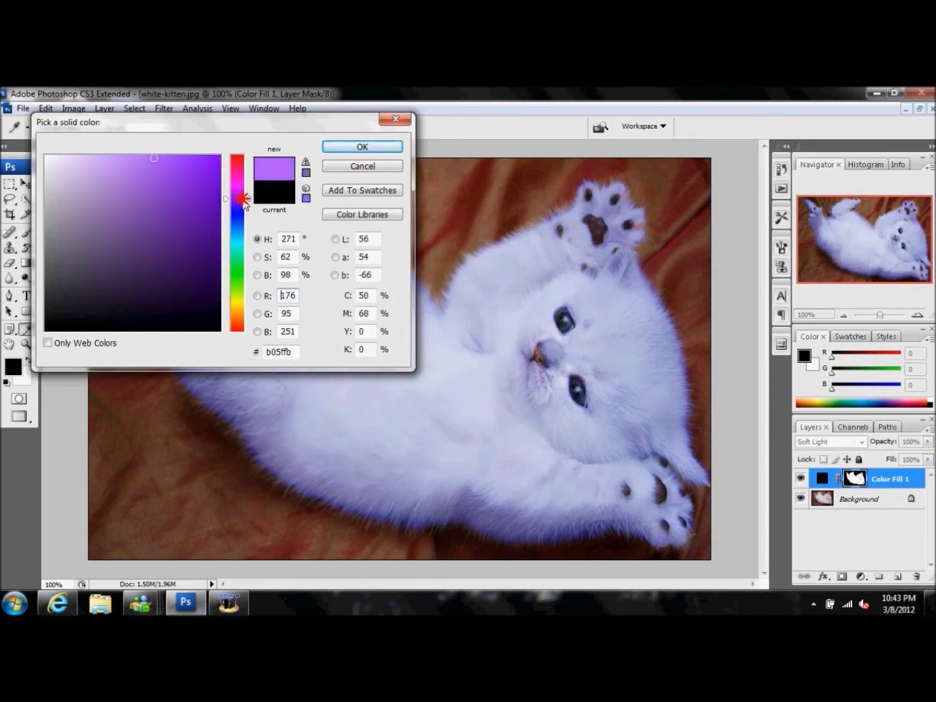
{"action": "mouse_move", "coordinate": [166, 123]}
{"action": "left_mouse_down"}
{"action": "mouse_move", "coordinate": [104, 92]}
{"action": "mouse_move", "coordinate": [129, 501]}
{"action": "mouse_move", "coordinate": [170, 547]}
{"action": "mouse_move", "coordinate": [181, 163]}
{"action": "mouse_move", "coordinate": [774, 163]}
{"action": "mouse_move", "coordinate": [718, 116]}
{"action": "left_mouse_up"}
{"action": "left_click", "coordinate": [253, 224]}
{"action": "mouse_move", "coordinate": [901, 184]}
{"action": "left_mouse_down"}
{"action": "mouse_move", "coordinate": [898, 161]}
{"action": "mouse_move", "coordinate": [899, 206]}
{"action": "left_mouse_up"}
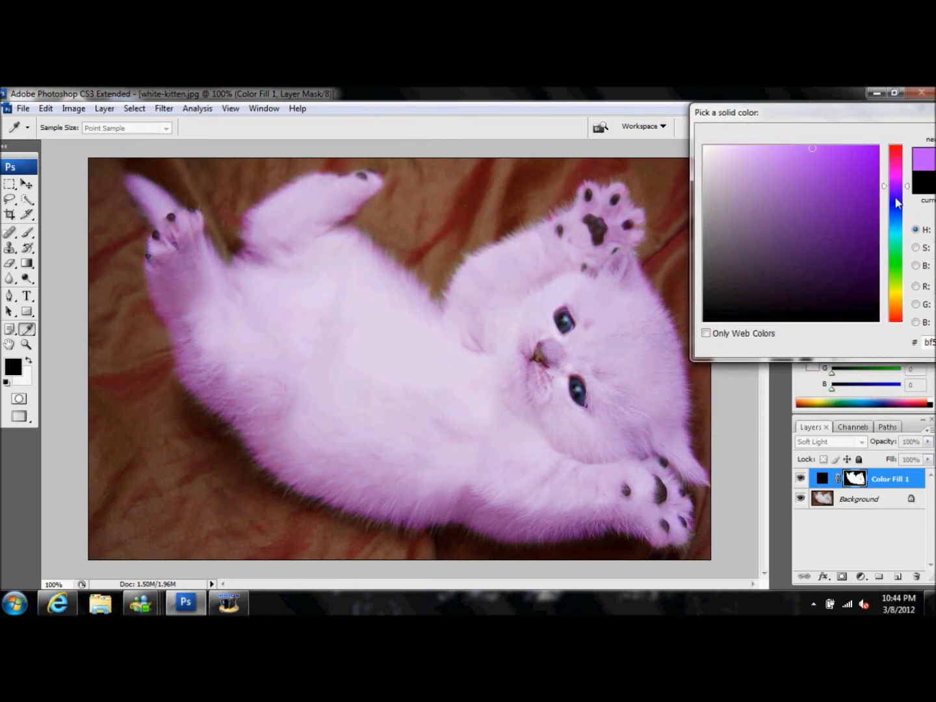
{"action": "mouse_move", "coordinate": [898, 236]}
{"action": "left_mouse_down"}
{"action": "mouse_move", "coordinate": [898, 317]}
{"action": "mouse_move", "coordinate": [900, 190]}
{"action": "left_mouse_up"}
{"action": "left_click_drag", "start_coordinate": [895, 120], "coordinate": [637, 119]}
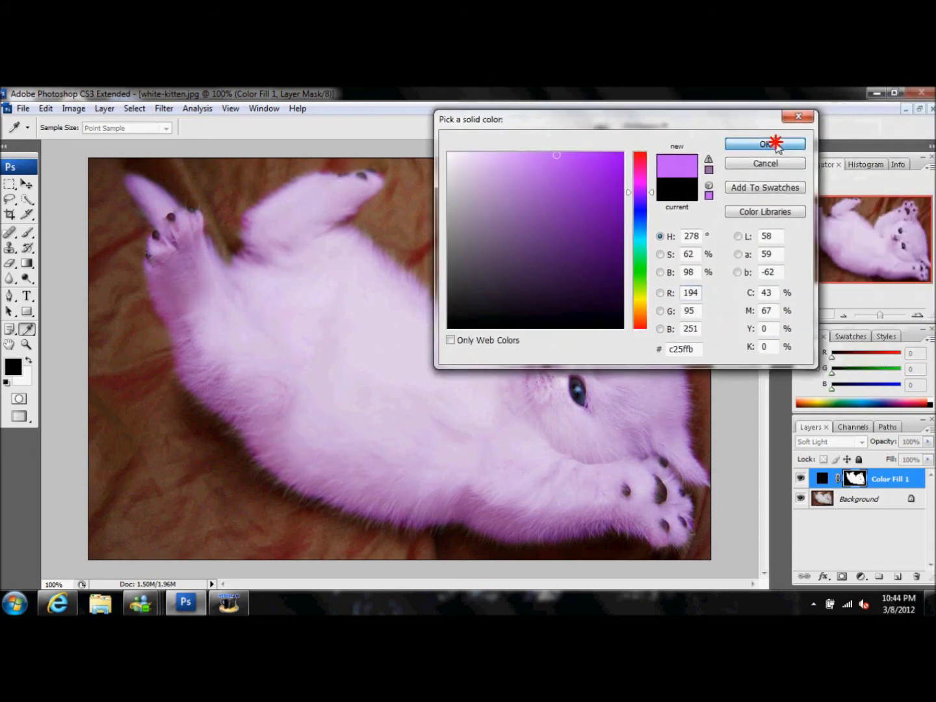
{"action": "left_click", "coordinate": [778, 142]}
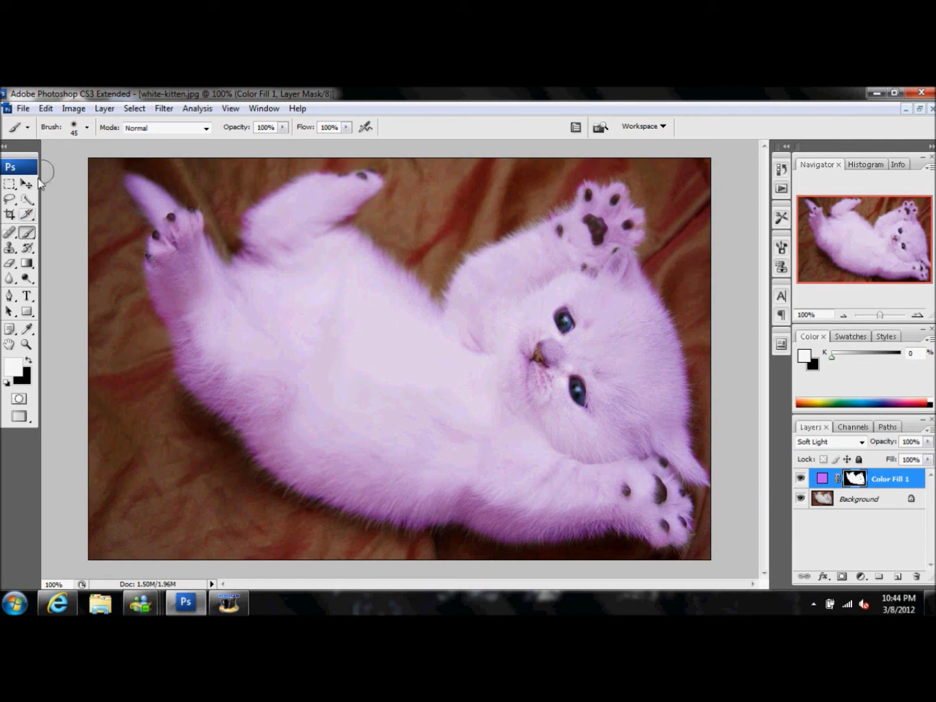
{"action": "left_click", "coordinate": [75, 129]}
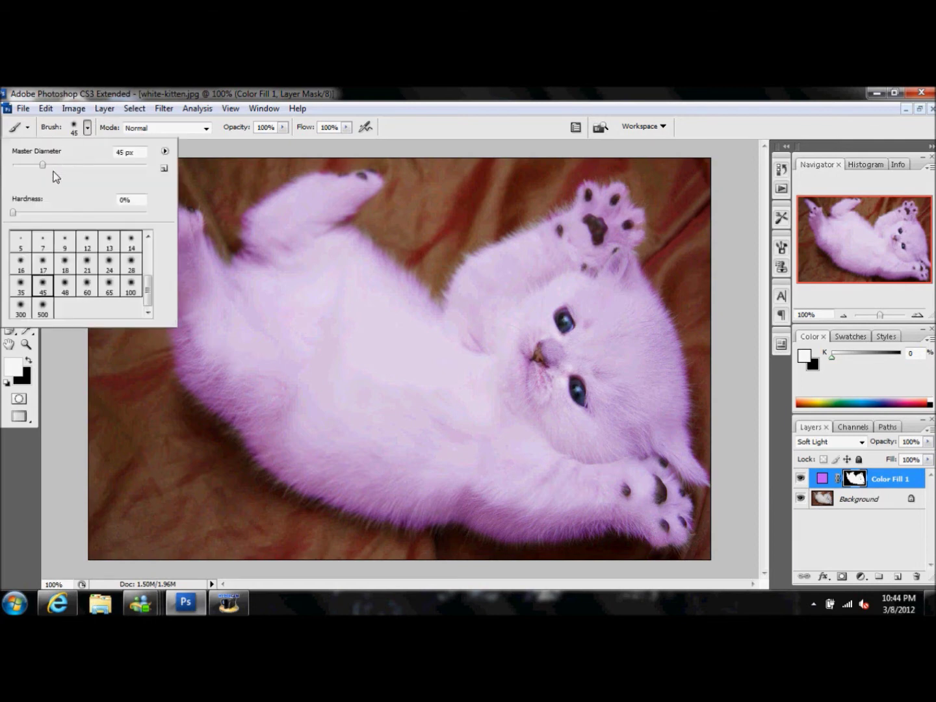
Set a 20 px brush, reset colours to black and white, and re-enter Quick Mask
{"action": "left_click", "coordinate": [87, 264]}
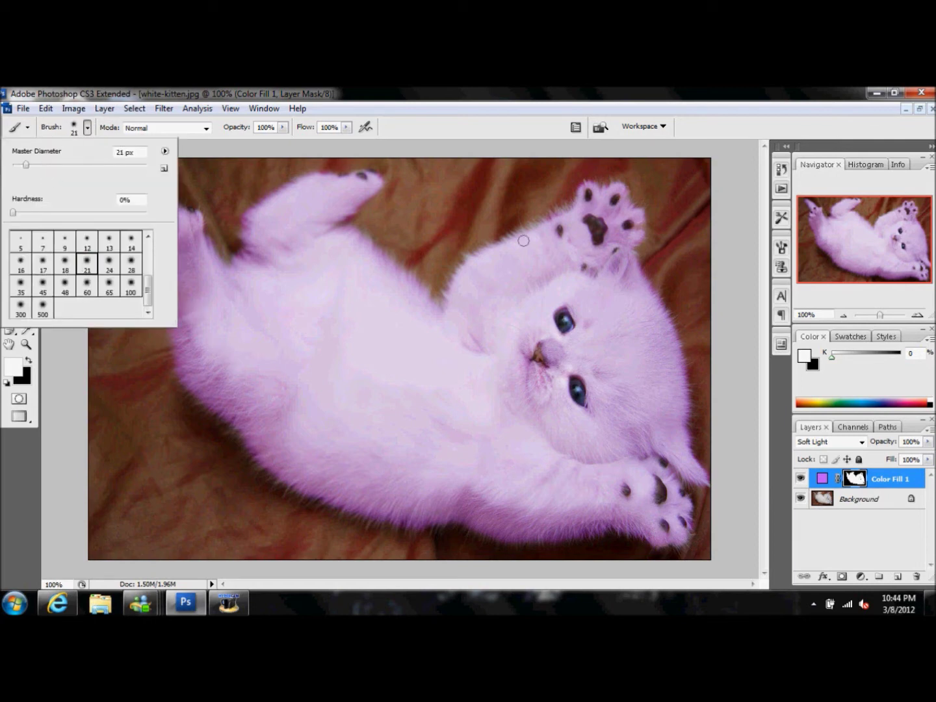
{"action": "left_click", "coordinate": [65, 264]}
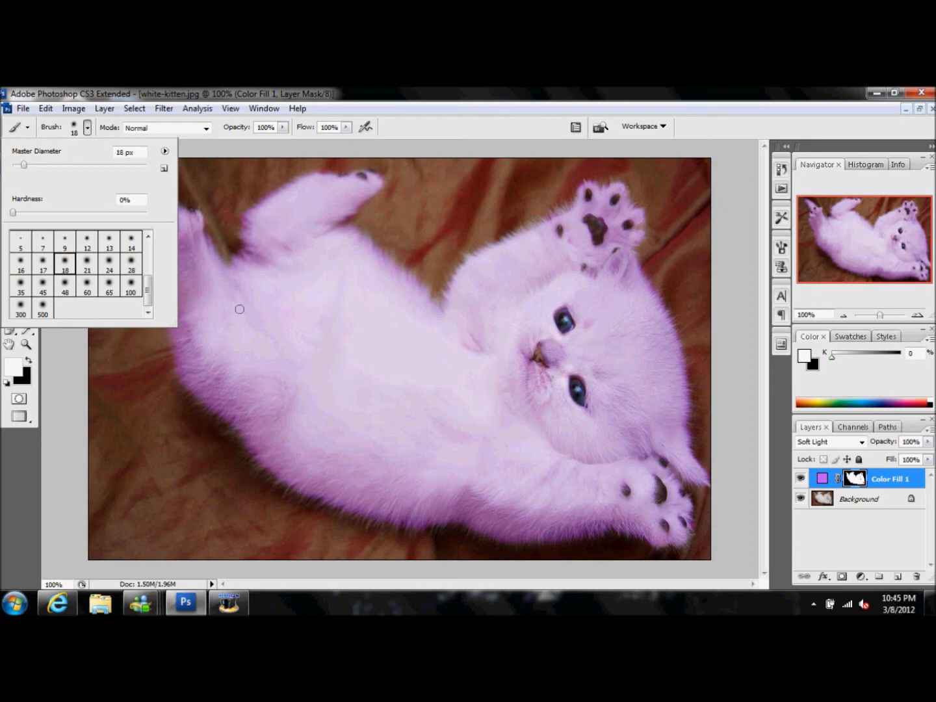
{"action": "left_click", "coordinate": [87, 263]}
{"action": "left_click_drag", "start_coordinate": [26, 171], "coordinate": [25, 171]}
{"action": "left_click", "coordinate": [87, 127]}
{"action": "key", "text": "x"}
{"action": "left_click", "coordinate": [17, 400]}
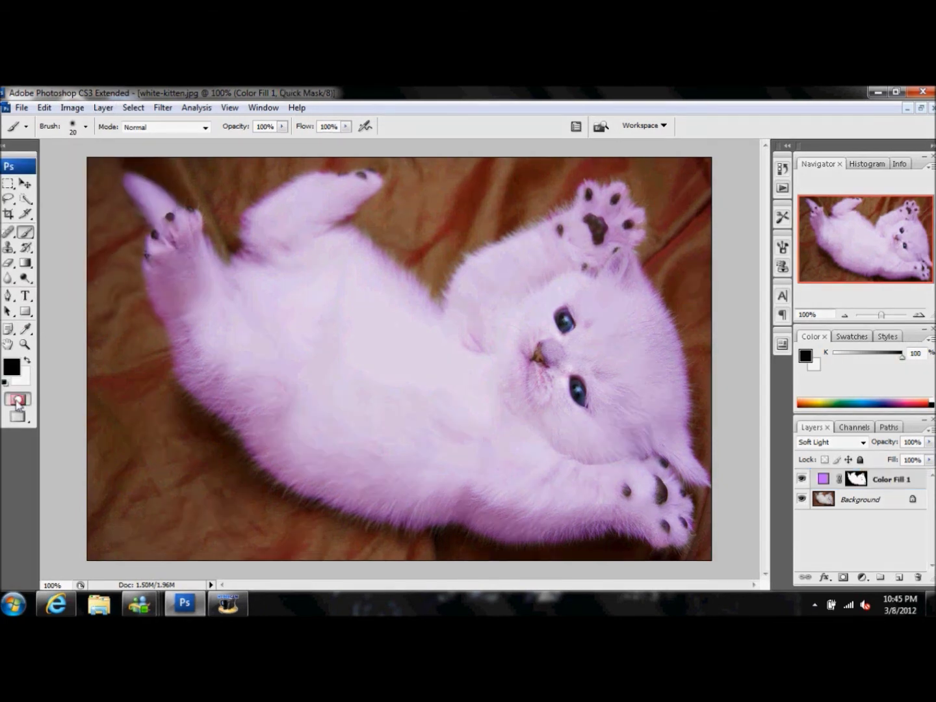
Paint curved stripes across the raised foreleg, lower-right leg and both left legs
{"action": "mouse_move", "coordinate": [541, 227]}
{"action": "left_mouse_down"}
{"action": "mouse_move", "coordinate": [553, 259]}
{"action": "mouse_move", "coordinate": [527, 236]}
{"action": "mouse_move", "coordinate": [532, 292]}
{"action": "left_mouse_up"}
{"action": "mouse_move", "coordinate": [470, 259]}
{"action": "left_mouse_down"}
{"action": "mouse_move", "coordinate": [504, 303]}
{"action": "mouse_move", "coordinate": [494, 325]}
{"action": "left_mouse_up"}
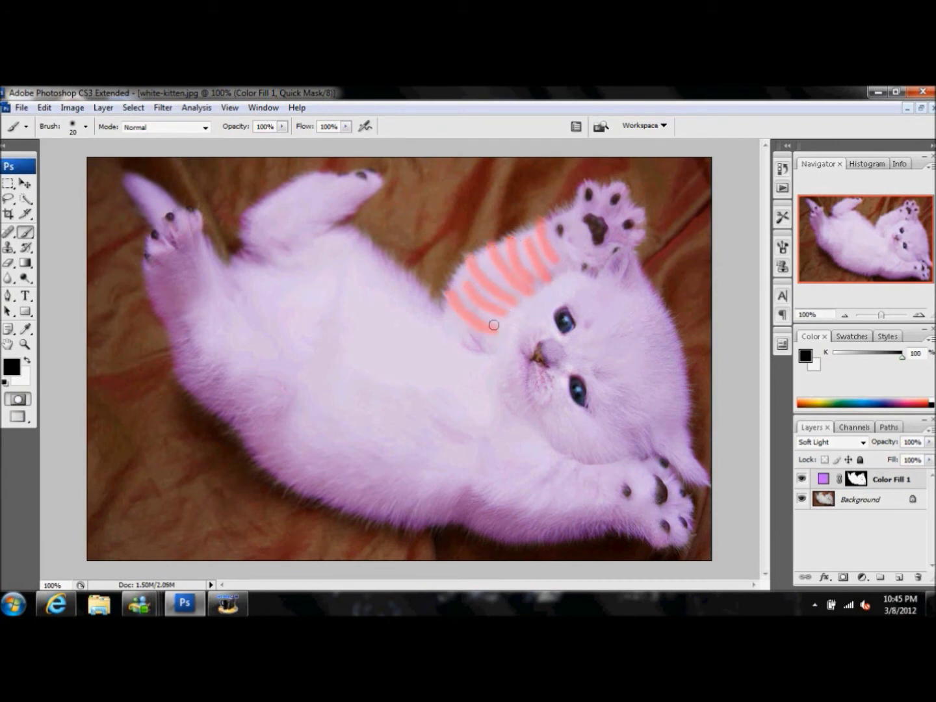
{"action": "mouse_move", "coordinate": [607, 471]}
{"action": "left_mouse_down"}
{"action": "mouse_move", "coordinate": [614, 535]}
{"action": "mouse_move", "coordinate": [584, 470]}
{"action": "mouse_move", "coordinate": [561, 541]}
{"action": "left_mouse_up"}
{"action": "mouse_move", "coordinate": [563, 458]}
{"action": "left_mouse_down"}
{"action": "mouse_move", "coordinate": [537, 542]}
{"action": "mouse_move", "coordinate": [491, 540]}
{"action": "mouse_move", "coordinate": [538, 438]}
{"action": "left_mouse_up"}
{"action": "mouse_move", "coordinate": [351, 207]}
{"action": "left_mouse_down"}
{"action": "mouse_move", "coordinate": [323, 187]}
{"action": "mouse_move", "coordinate": [280, 212]}
{"action": "mouse_move", "coordinate": [287, 244]}
{"action": "left_mouse_up"}
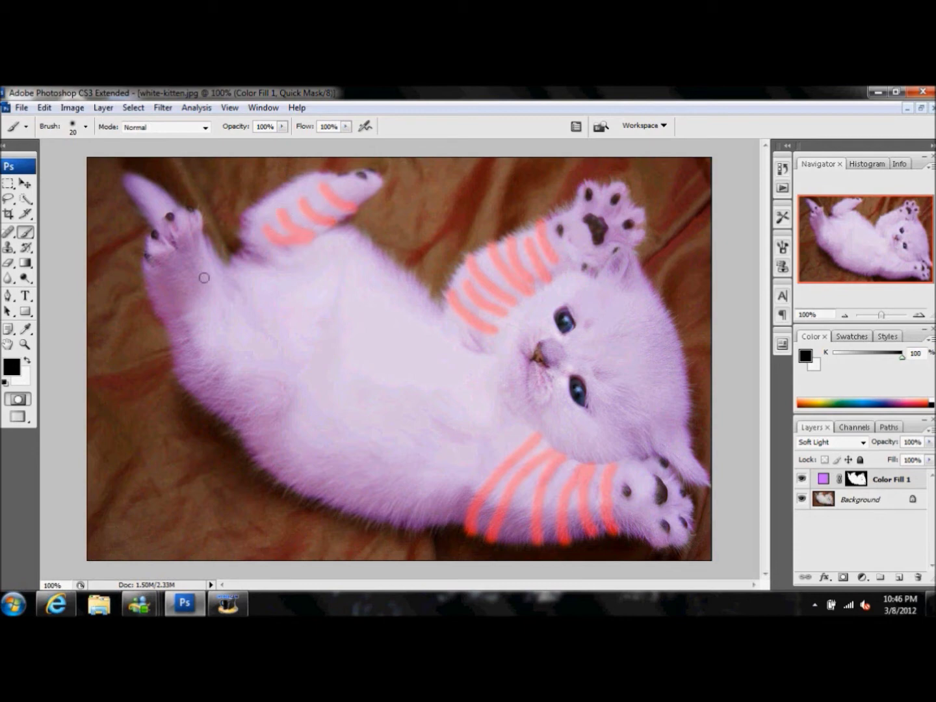
{"action": "left_click_drag", "start_coordinate": [166, 276], "coordinate": [150, 278]}
{"action": "mouse_move", "coordinate": [209, 282]}
{"action": "left_mouse_down"}
{"action": "mouse_move", "coordinate": [162, 297]}
{"action": "mouse_move", "coordinate": [155, 319]}
{"action": "left_mouse_up"}
{"action": "mouse_move", "coordinate": [223, 319]}
{"action": "left_mouse_down"}
{"action": "mouse_move", "coordinate": [173, 359]}
{"action": "mouse_move", "coordinate": [232, 324]}
{"action": "left_mouse_up"}
{"action": "mouse_move", "coordinate": [196, 403]}
{"action": "left_mouse_down"}
{"action": "mouse_move", "coordinate": [242, 375]}
{"action": "mouse_move", "coordinate": [259, 339]}
{"action": "left_mouse_up"}
{"action": "left_click_drag", "start_coordinate": [225, 419], "coordinate": [278, 362]}
Stripe the upper-left paw tip with a 17 px brush and convert the stripes to a selection
{"action": "left_click", "coordinate": [84, 126]}
{"action": "double_click", "coordinate": [63, 263]}
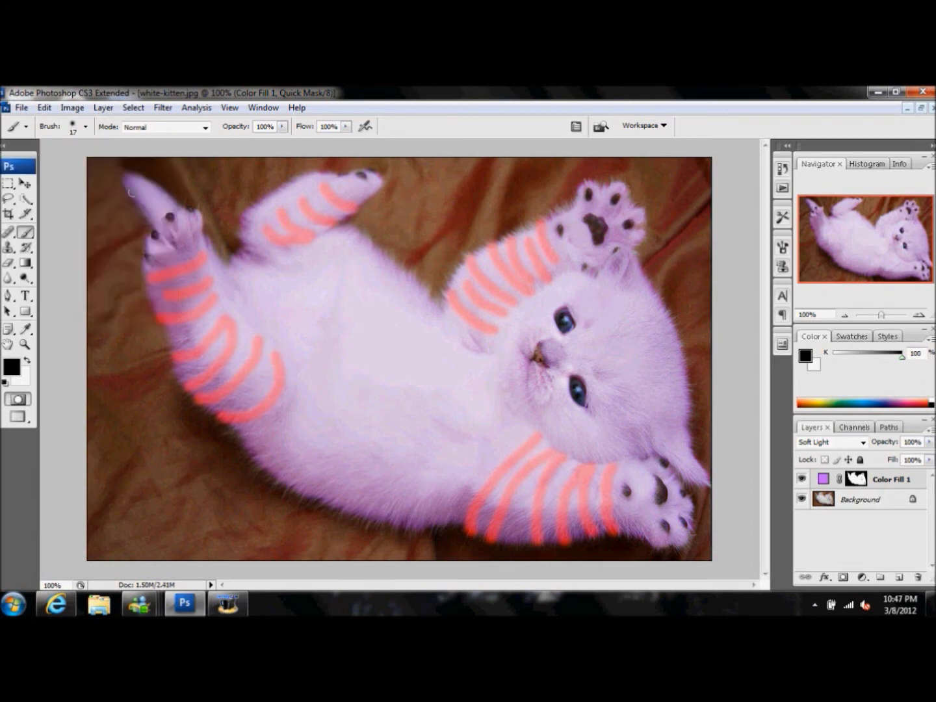
{"action": "left_click_drag", "start_coordinate": [127, 175], "coordinate": [170, 198]}
{"action": "left_click", "coordinate": [20, 399]}
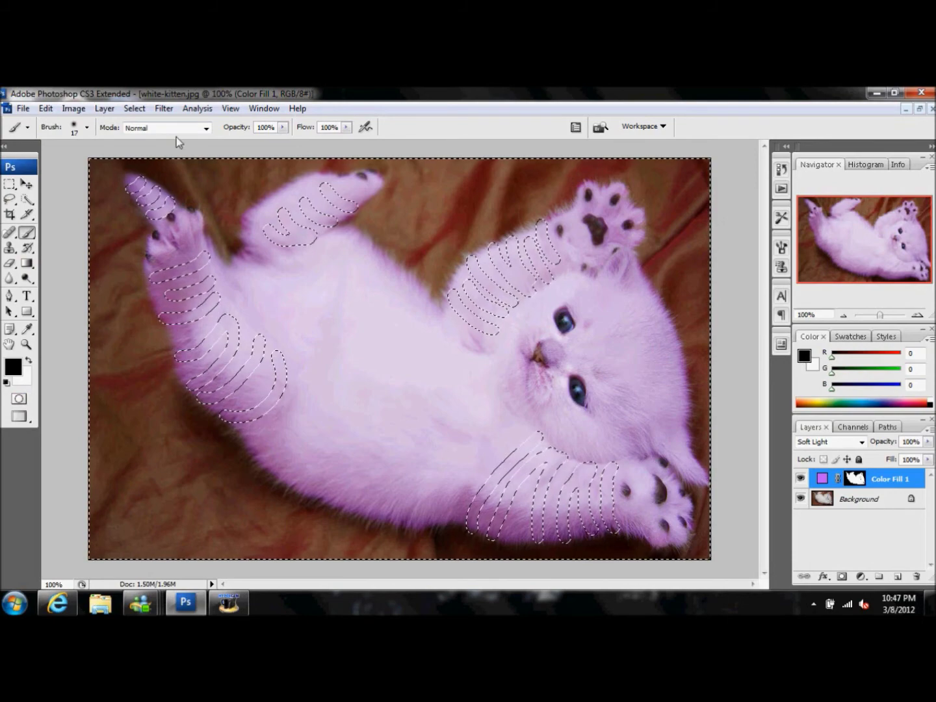
Invert the selection to the stripes and add a Soft Light Solid Color fill layer
{"action": "left_click", "coordinate": [135, 108]}
{"action": "left_click", "coordinate": [36, 162]}
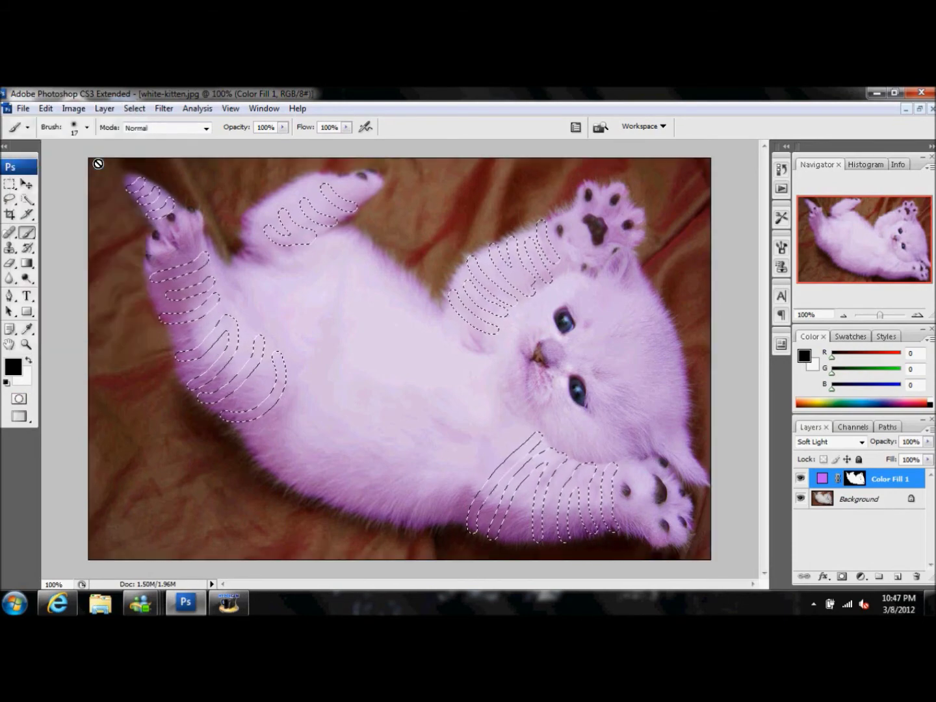
{"action": "left_click", "coordinate": [104, 108]}
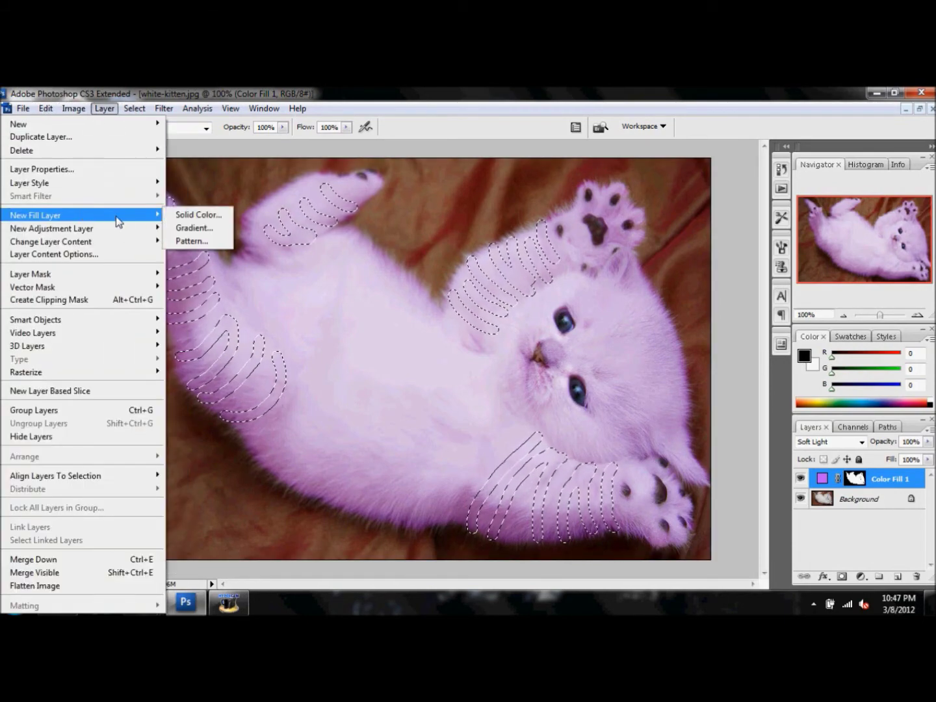
{"action": "left_click", "coordinate": [195, 215]}
{"action": "left_click", "coordinate": [371, 362]}
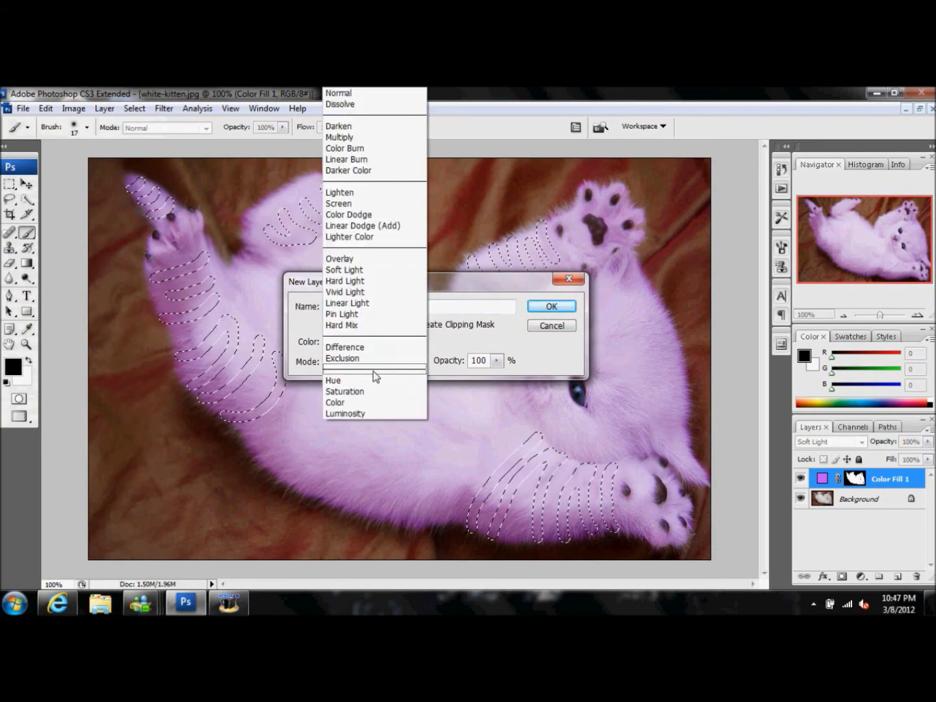
{"action": "left_click", "coordinate": [374, 270]}
{"action": "left_click", "coordinate": [549, 306]}
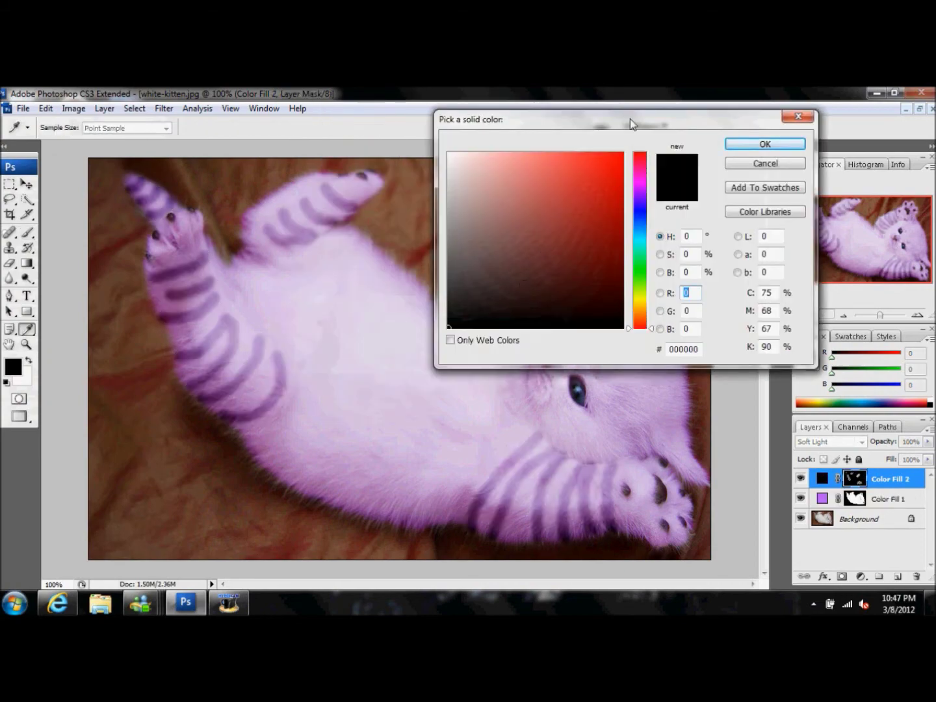
Shift the stripe fill colour from light blue toward a purple-blue
{"action": "left_click_drag", "start_coordinate": [630, 115], "coordinate": [204, 91]}
{"action": "left_click", "coordinate": [214, 207]}
{"action": "left_click", "coordinate": [104, 135]}
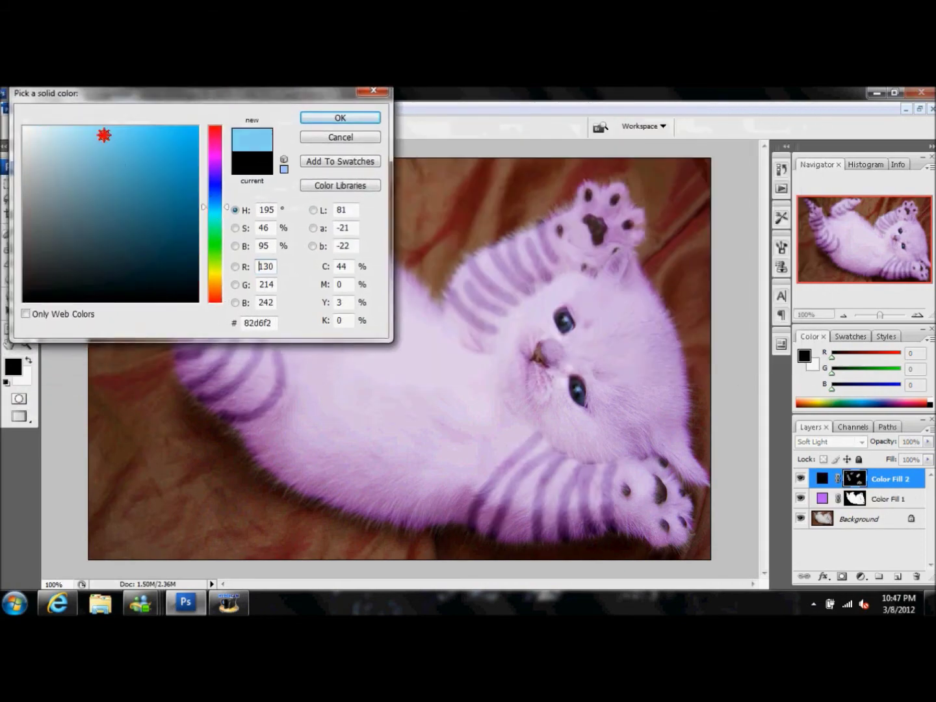
{"action": "left_click_drag", "start_coordinate": [104, 135], "coordinate": [104, 133]}
{"action": "left_click_drag", "start_coordinate": [212, 208], "coordinate": [211, 189]}
{"action": "left_click_drag", "start_coordinate": [127, 178], "coordinate": [137, 192]}
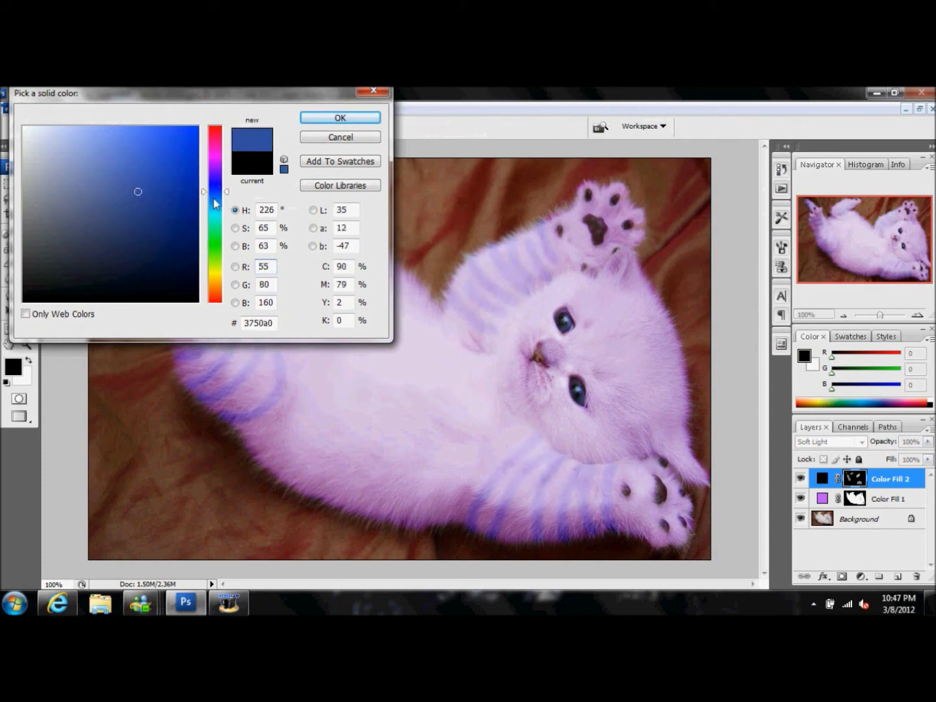
{"action": "left_click", "coordinate": [132, 186]}
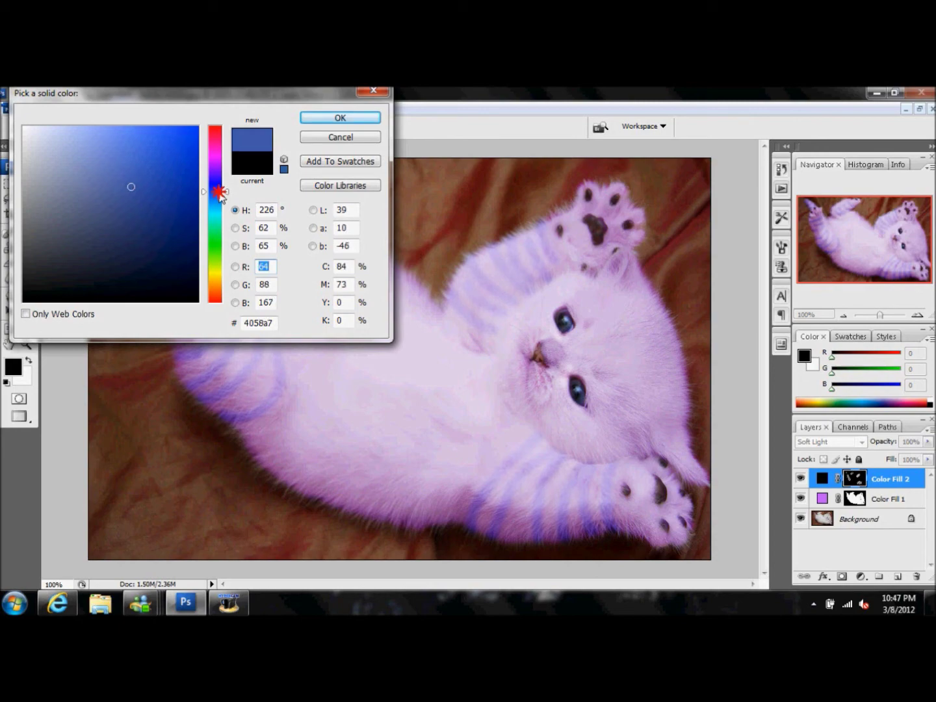
{"action": "left_click_drag", "start_coordinate": [219, 192], "coordinate": [219, 181]}
Preview the stripes and accept a deep blue-violet 4a38a6 for Color Fill 2
{"action": "mouse_move", "coordinate": [139, 103]}
{"action": "left_mouse_down"}
{"action": "mouse_move", "coordinate": [188, 372]}
{"action": "mouse_move", "coordinate": [77, 507]}
{"action": "left_mouse_up"}
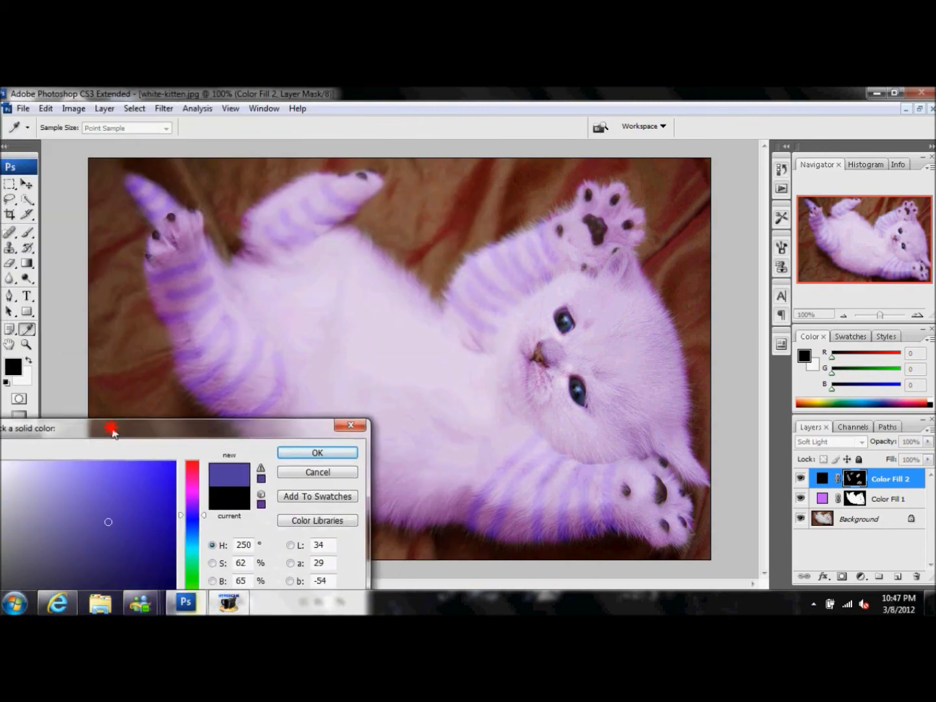
{"action": "left_click_drag", "start_coordinate": [77, 507], "coordinate": [151, 166]}
{"action": "left_click_drag", "start_coordinate": [157, 256], "coordinate": [164, 257]}
{"action": "mouse_move", "coordinate": [163, 164]}
{"action": "left_mouse_down"}
{"action": "mouse_move", "coordinate": [166, 352]}
{"action": "mouse_move", "coordinate": [128, 581]}
{"action": "mouse_move", "coordinate": [195, 247]}
{"action": "mouse_move", "coordinate": [187, 202]}
{"action": "left_mouse_up"}
{"action": "left_click", "coordinate": [381, 226]}
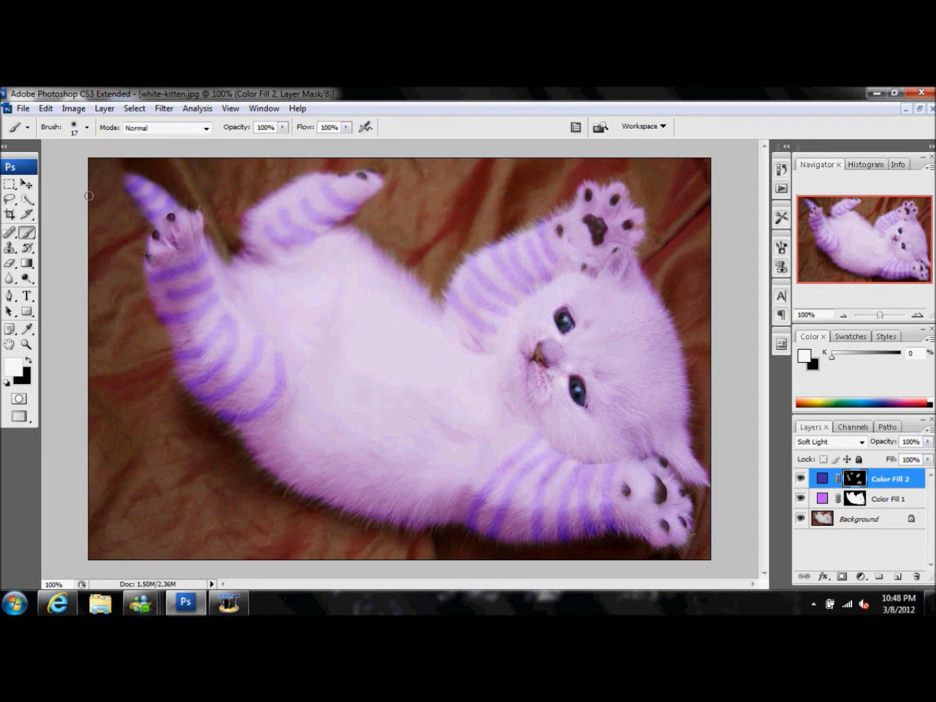
{"action": "left_click", "coordinate": [17, 401]}
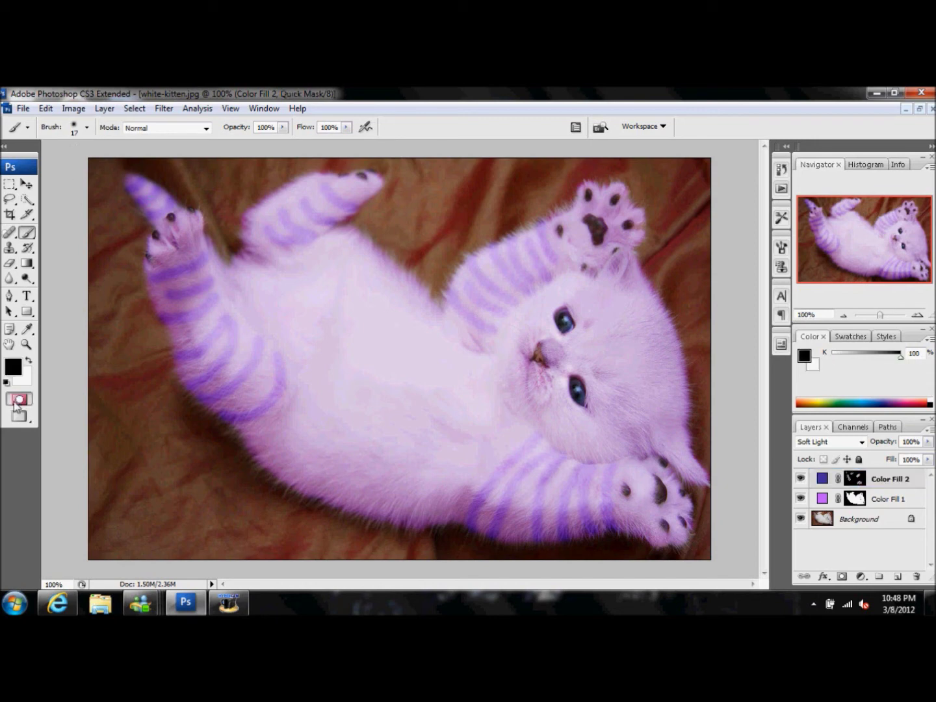
Load the Assorted Brushes set and pick the 54 px stitch-like tip, resized to 40 px
{"action": "left_click", "coordinate": [75, 130]}
{"action": "left_click", "coordinate": [164, 151]}
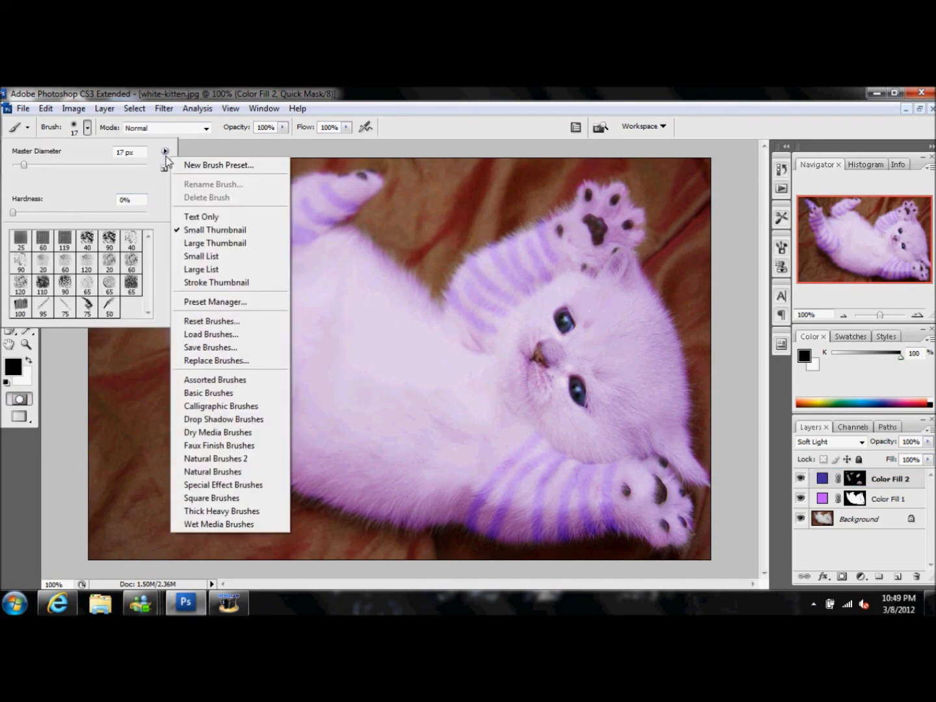
{"action": "left_click", "coordinate": [244, 381]}
{"action": "left_click", "coordinate": [411, 288]}
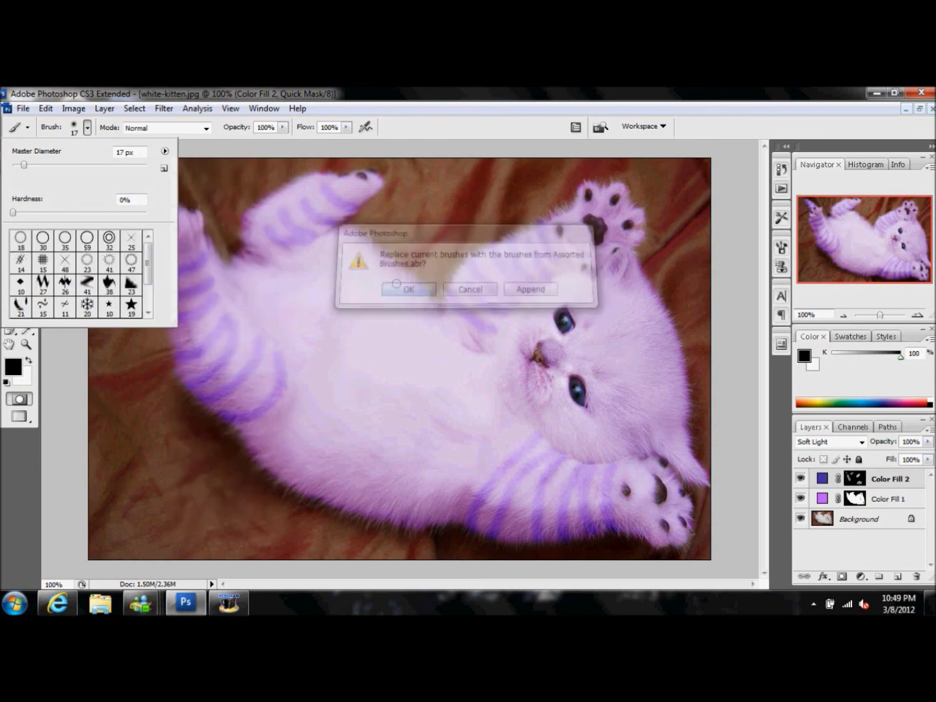
{"action": "left_click", "coordinate": [149, 254]}
{"action": "left_click_drag", "start_coordinate": [149, 254], "coordinate": [148, 284]}
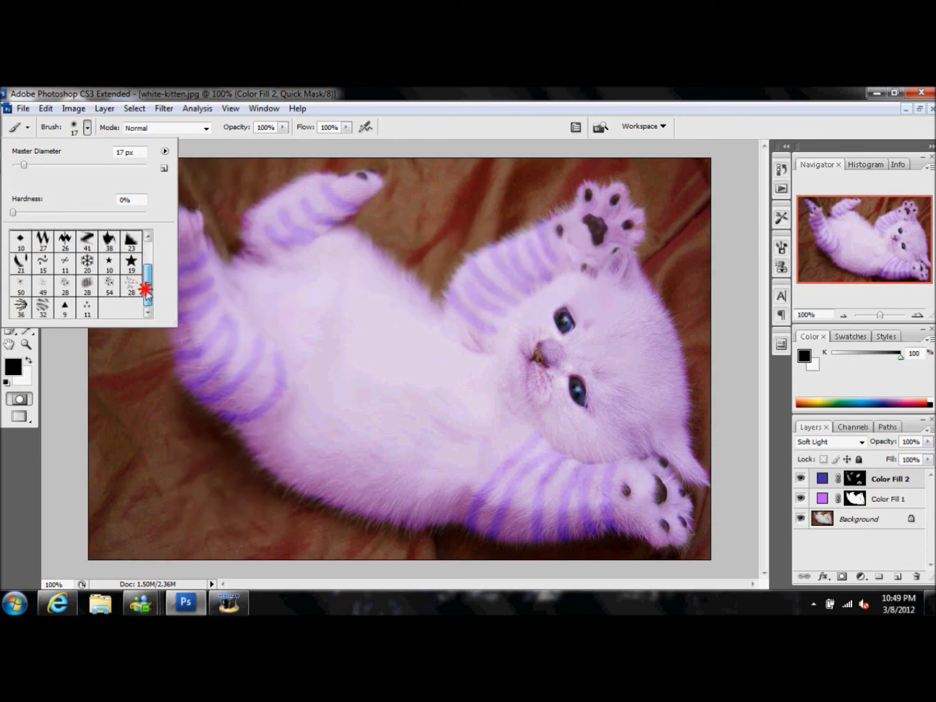
{"action": "left_click", "coordinate": [65, 286]}
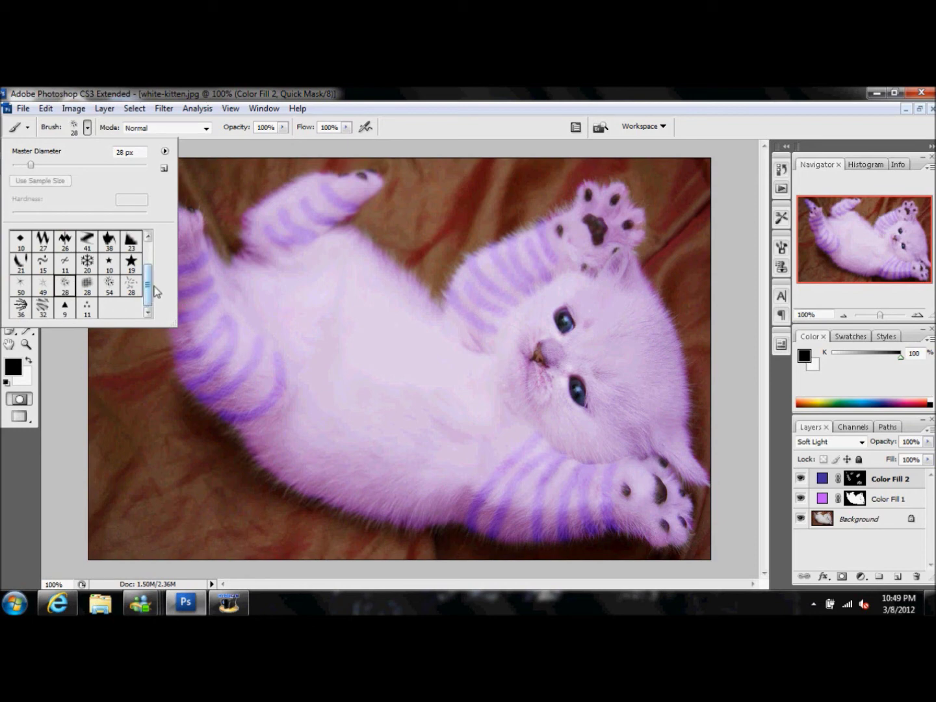
{"action": "left_click", "coordinate": [109, 285]}
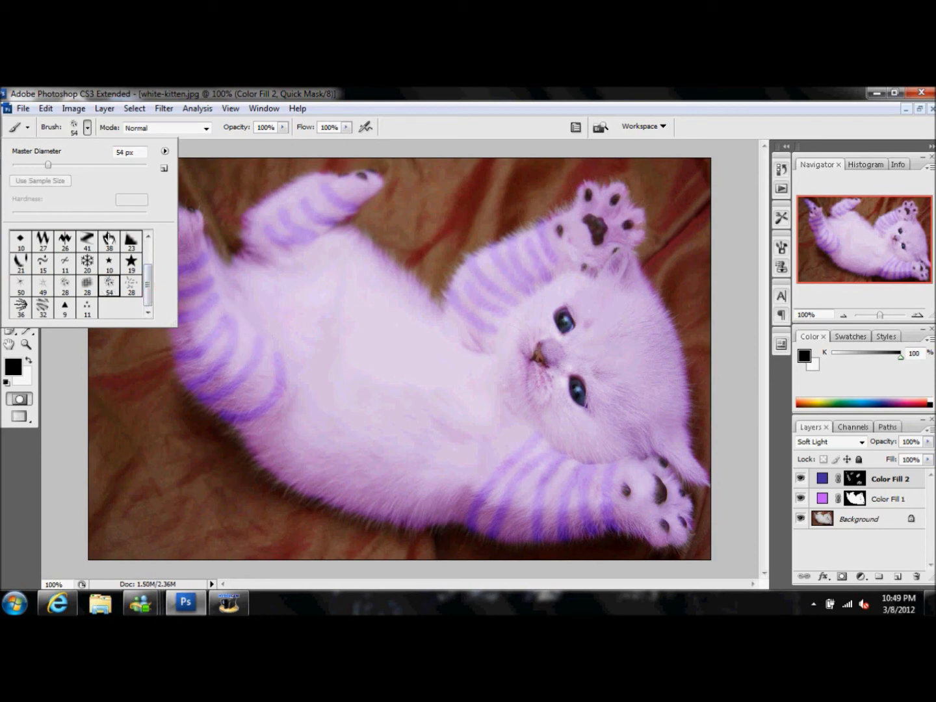
{"action": "left_click_drag", "start_coordinate": [41, 166], "coordinate": [38, 167]}
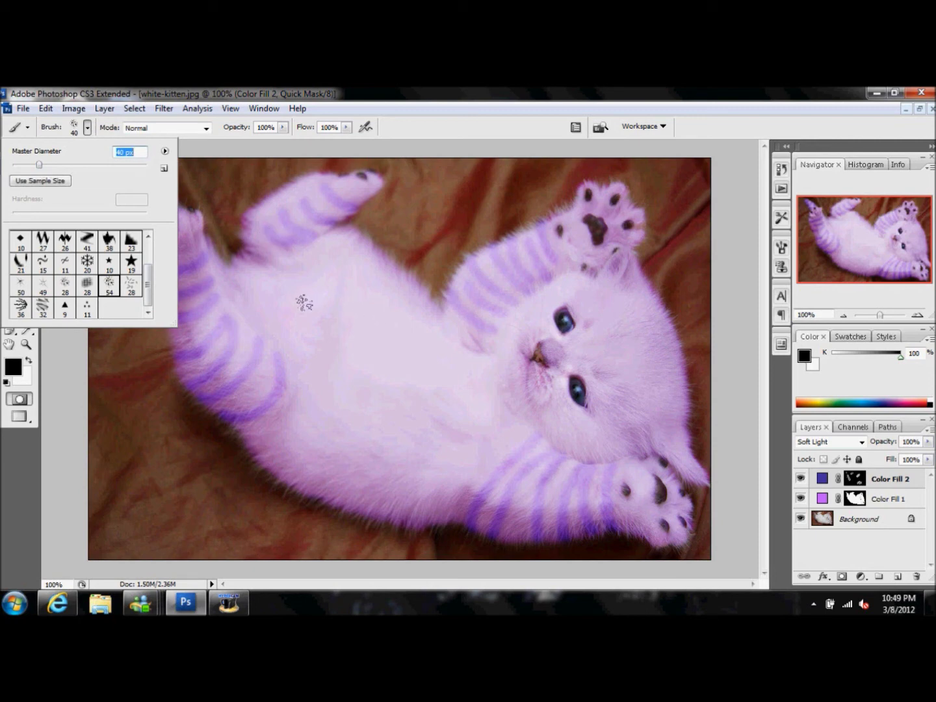
Paint a stitched outline around the belly, undoing a first misplaced stroke
{"action": "left_click", "coordinate": [353, 295]}
{"action": "left_click_drag", "start_coordinate": [345, 291], "coordinate": [420, 337]}
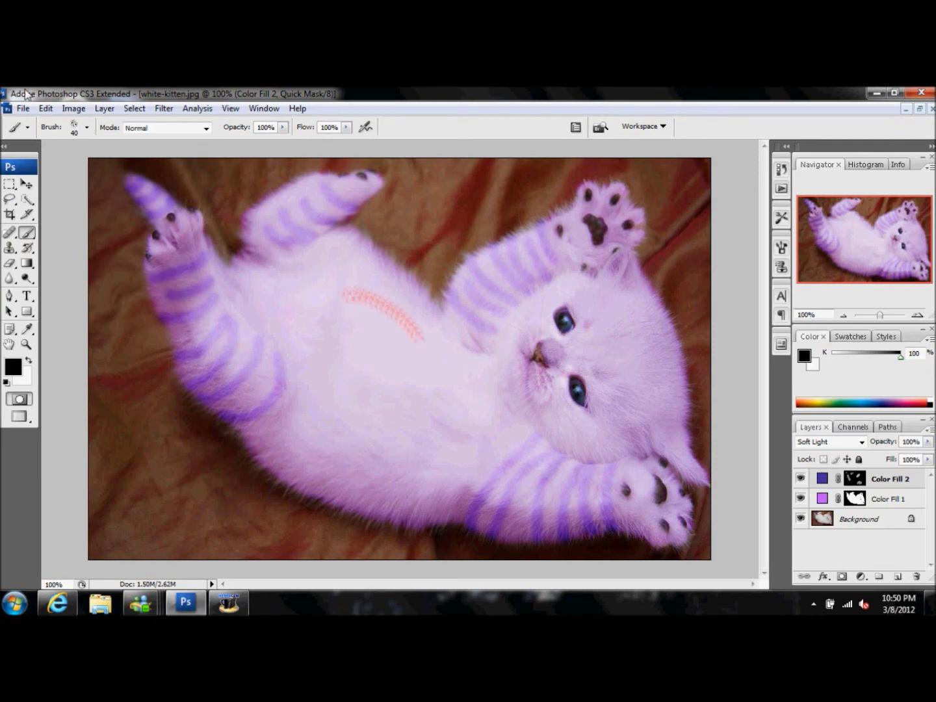
{"action": "left_click", "coordinate": [45, 109]}
{"action": "left_click", "coordinate": [39, 121]}
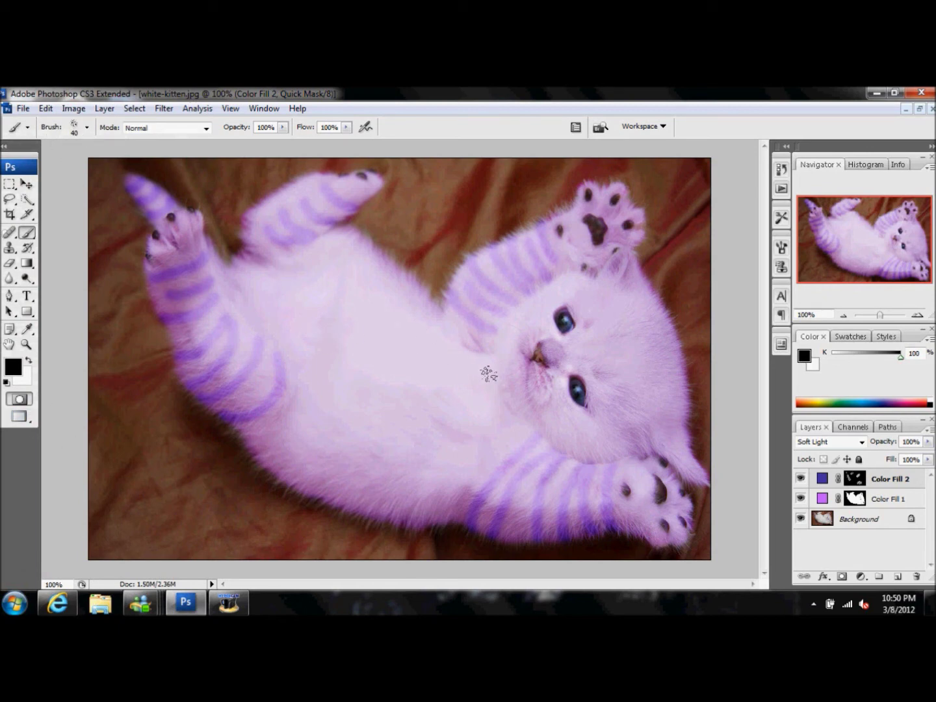
{"action": "mouse_move", "coordinate": [488, 377]}
{"action": "left_mouse_down"}
{"action": "mouse_move", "coordinate": [345, 282]}
{"action": "mouse_move", "coordinate": [273, 296]}
{"action": "mouse_move", "coordinate": [267, 334]}
{"action": "mouse_move", "coordinate": [299, 389]}
{"action": "mouse_move", "coordinate": [365, 436]}
{"action": "mouse_move", "coordinate": [471, 431]}
{"action": "mouse_move", "coordinate": [493, 379]}
{"action": "left_mouse_up"}
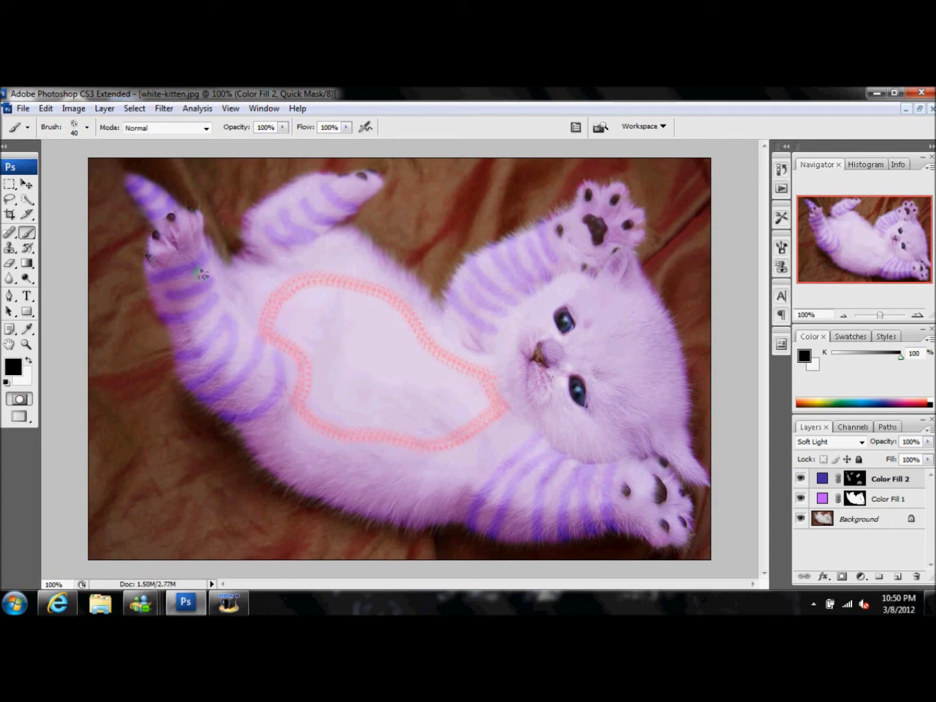
Reload the Basic Brushes and fill the belly patch with a 35 px soft brush
{"action": "left_click", "coordinate": [75, 127]}
{"action": "left_click", "coordinate": [165, 151]}
{"action": "left_click", "coordinate": [208, 394]}
{"action": "left_click", "coordinate": [408, 290]}
{"action": "left_click", "coordinate": [147, 291]}
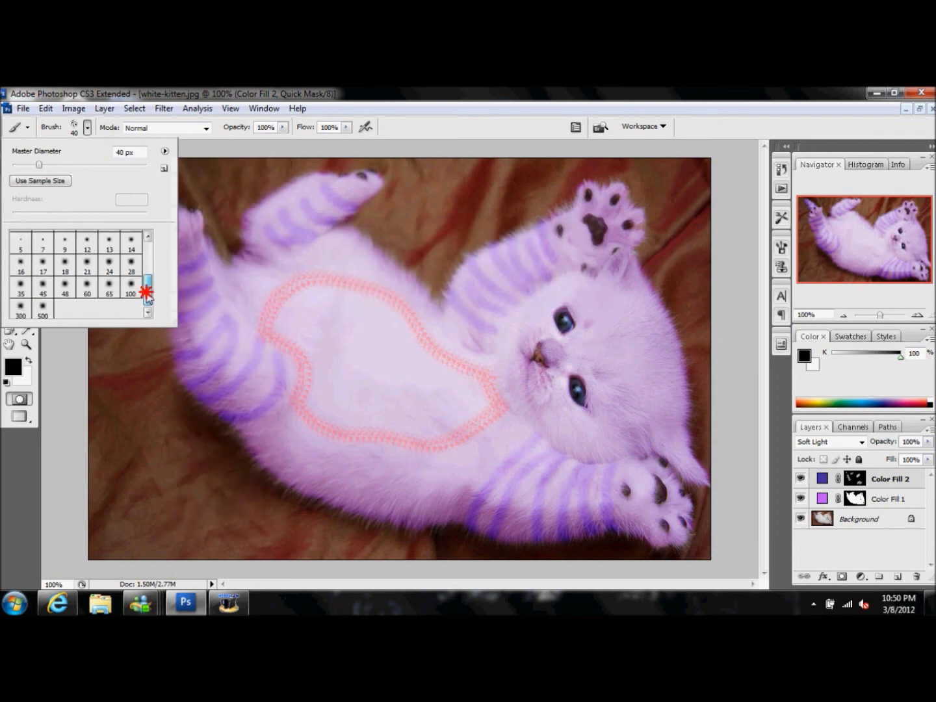
{"action": "left_click", "coordinate": [113, 266]}
{"action": "left_click", "coordinate": [20, 290]}
{"action": "left_click", "coordinate": [75, 130]}
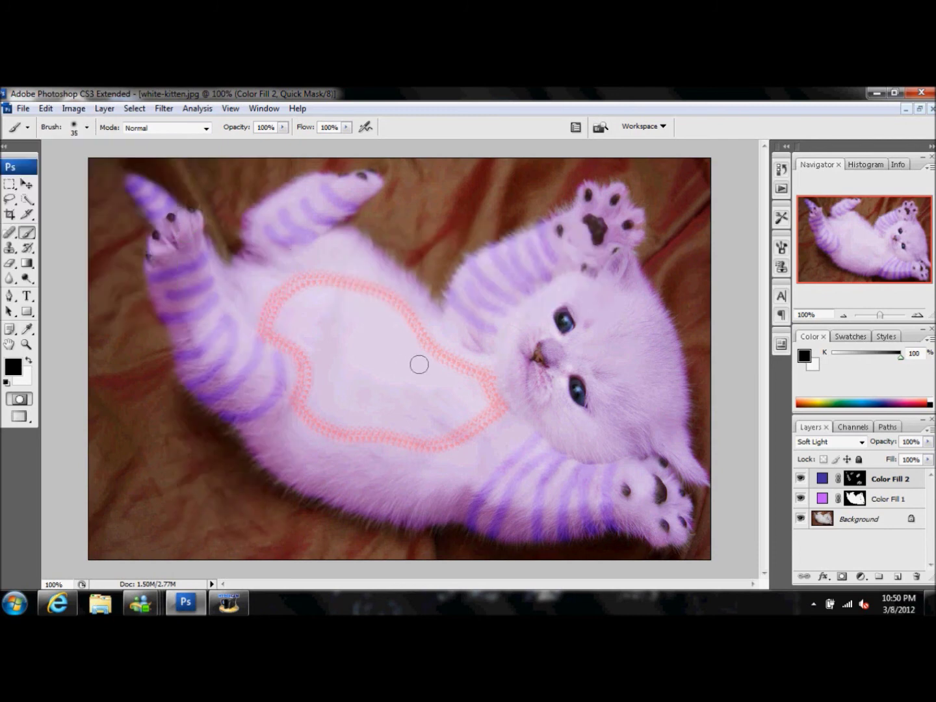
{"action": "mouse_move", "coordinate": [492, 389]}
{"action": "left_mouse_down"}
{"action": "mouse_move", "coordinate": [392, 306]}
{"action": "mouse_move", "coordinate": [309, 286]}
{"action": "mouse_move", "coordinate": [272, 322]}
{"action": "mouse_move", "coordinate": [272, 338]}
{"action": "mouse_move", "coordinate": [303, 369]}
{"action": "mouse_move", "coordinate": [311, 412]}
{"action": "mouse_move", "coordinate": [450, 429]}
{"action": "mouse_move", "coordinate": [464, 419]}
{"action": "mouse_move", "coordinate": [455, 400]}
{"action": "mouse_move", "coordinate": [424, 412]}
{"action": "mouse_move", "coordinate": [374, 324]}
{"action": "mouse_move", "coordinate": [305, 310]}
{"action": "mouse_move", "coordinate": [393, 379]}
{"action": "mouse_move", "coordinate": [354, 408]}
{"action": "mouse_move", "coordinate": [331, 339]}
{"action": "left_mouse_up"}
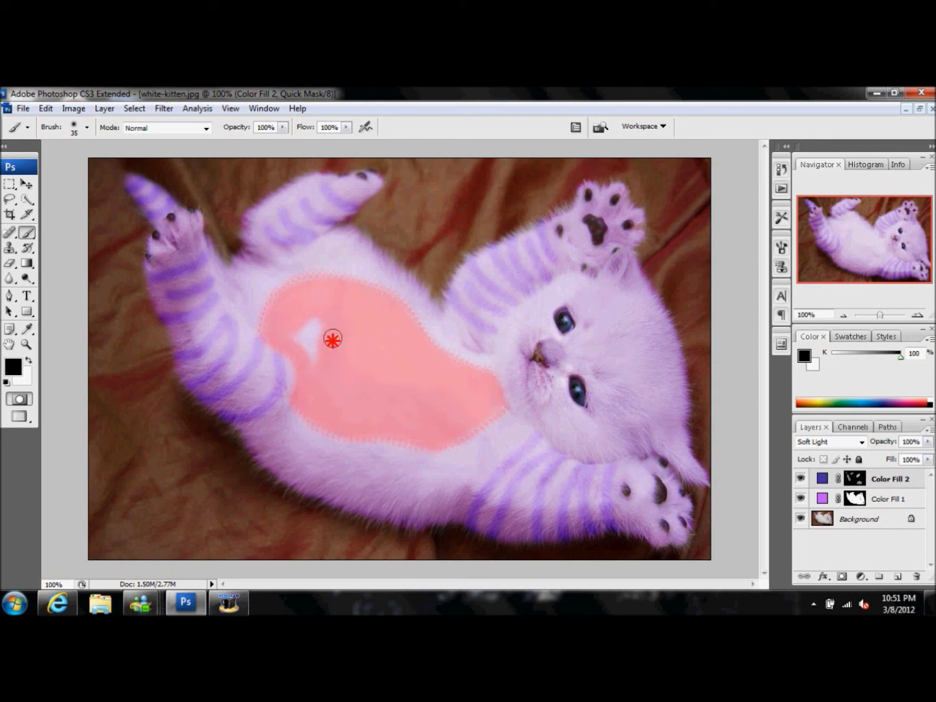
Mask a patch on the upper-left leg and a 16 px spot near the ear, then make it a selection
{"action": "left_click", "coordinate": [75, 129]}
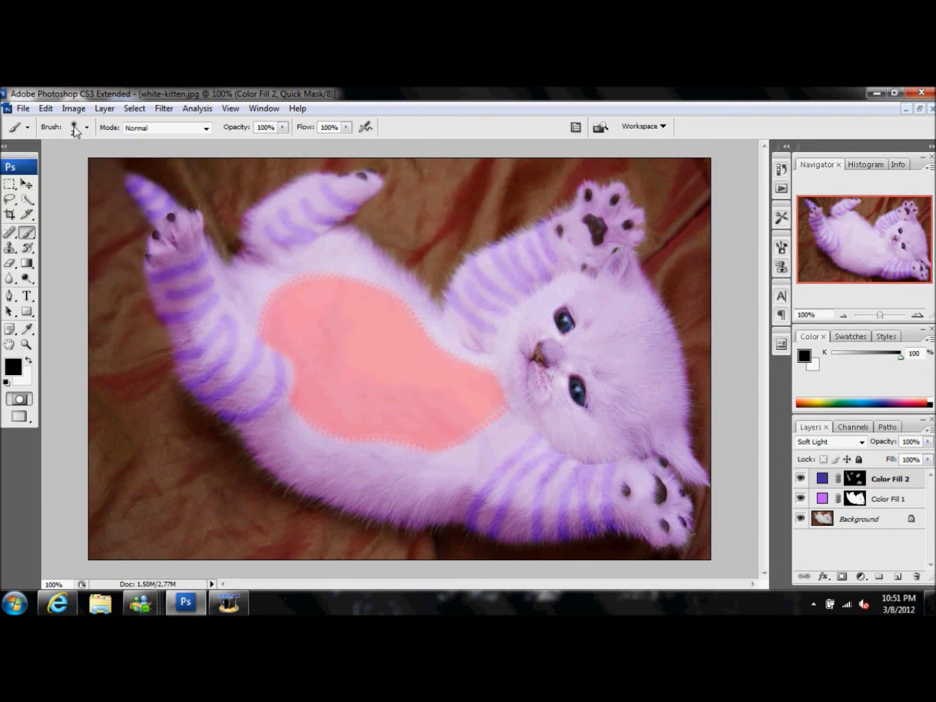
{"action": "mouse_move", "coordinate": [318, 178]}
{"action": "left_mouse_down"}
{"action": "mouse_move", "coordinate": [255, 211]}
{"action": "mouse_move", "coordinate": [311, 178]}
{"action": "left_mouse_up"}
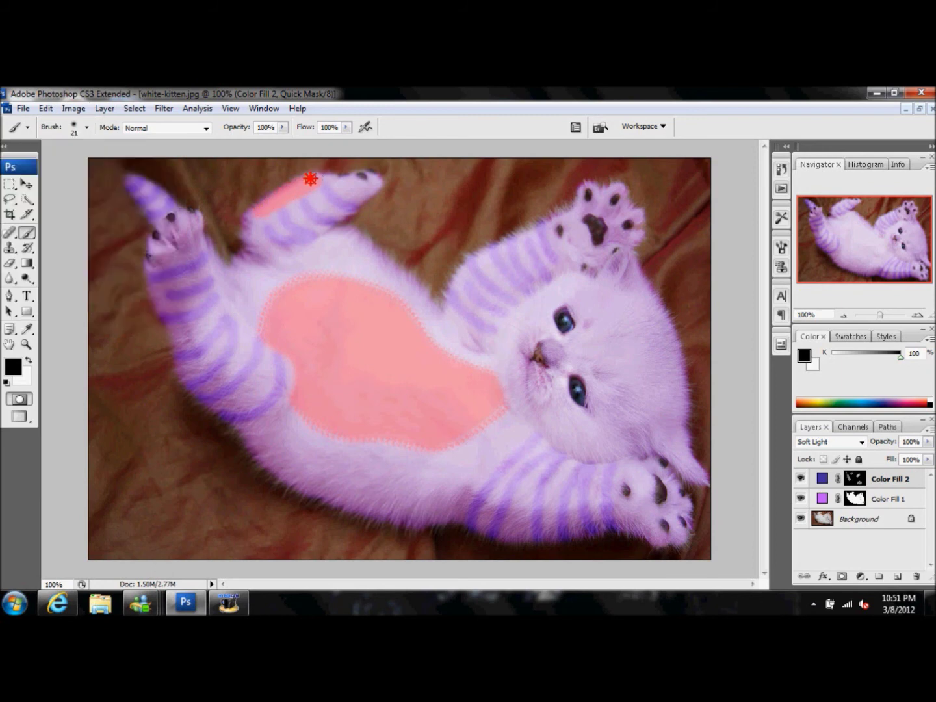
{"action": "left_click", "coordinate": [86, 128]}
{"action": "left_click", "coordinate": [21, 263]}
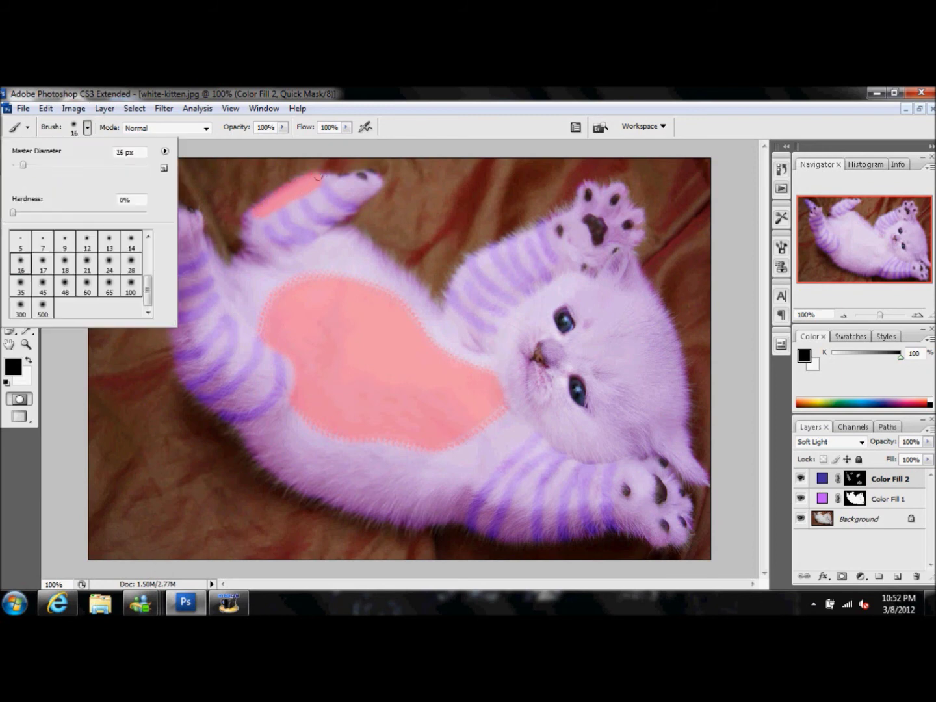
{"action": "left_click", "coordinate": [86, 128]}
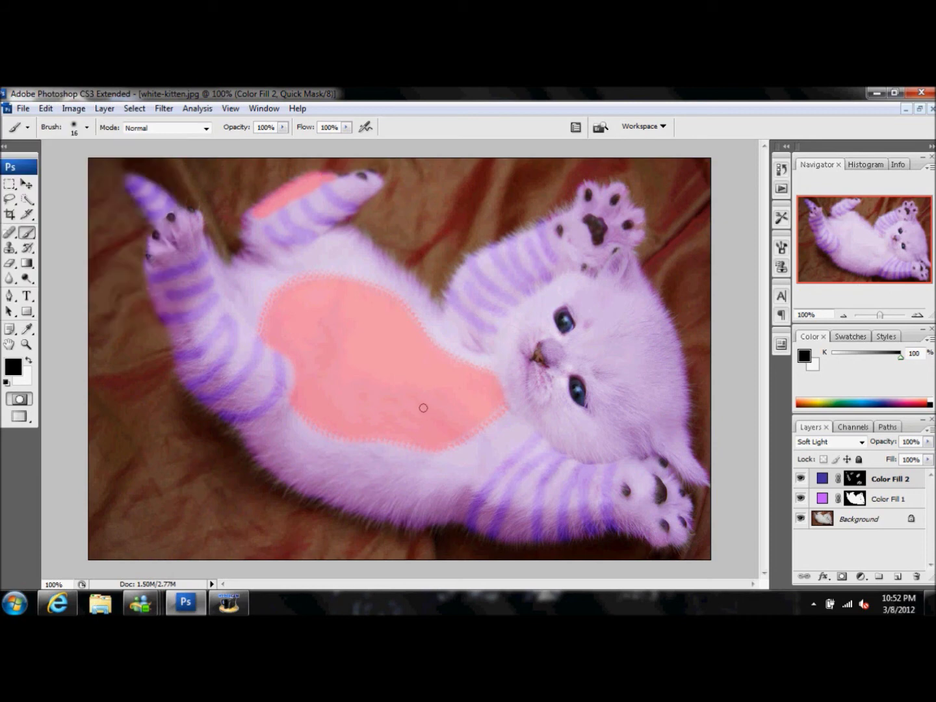
{"action": "left_click_drag", "start_coordinate": [614, 279], "coordinate": [618, 261]}
{"action": "left_click", "coordinate": [19, 398]}
{"action": "left_click", "coordinate": [136, 109]}
Invert the selection and add a Solid Color fill layer in pale grey babbbb over the belly
{"action": "left_click", "coordinate": [121, 161]}
{"action": "left_click", "coordinate": [105, 108]}
{"action": "left_click", "coordinate": [191, 214]}
{"action": "key", "text": "Return"}
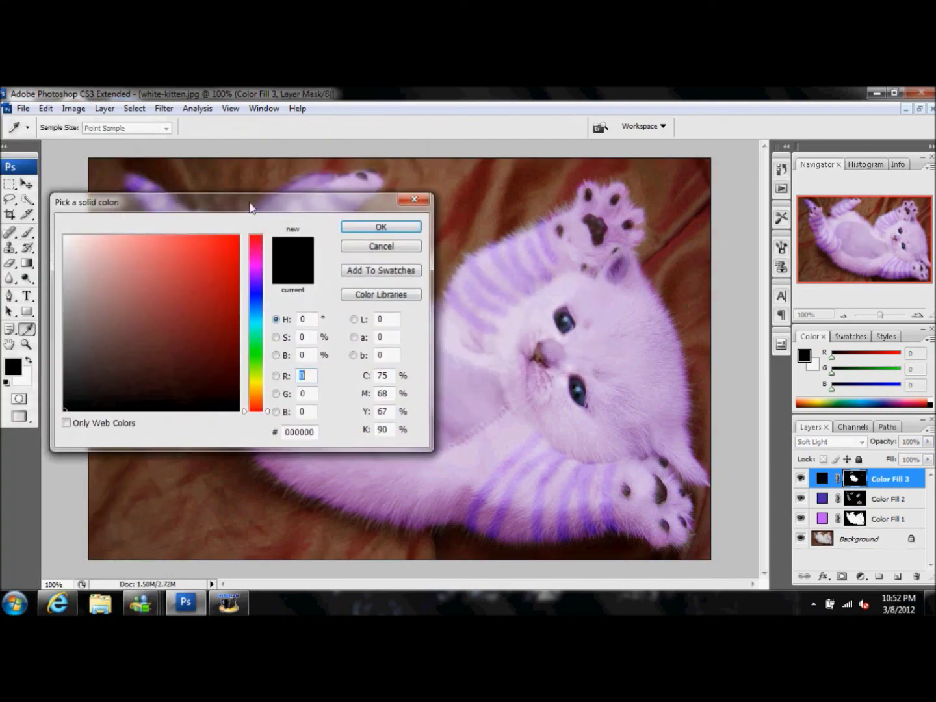
{"action": "left_click_drag", "start_coordinate": [259, 206], "coordinate": [916, 159]}
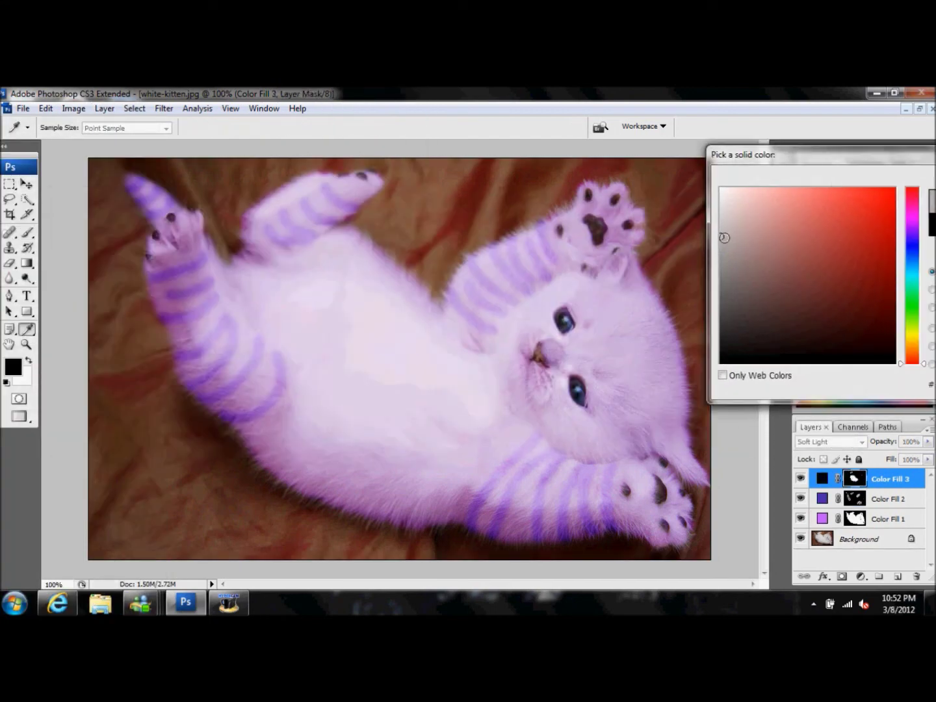
{"action": "left_click", "coordinate": [914, 277]}
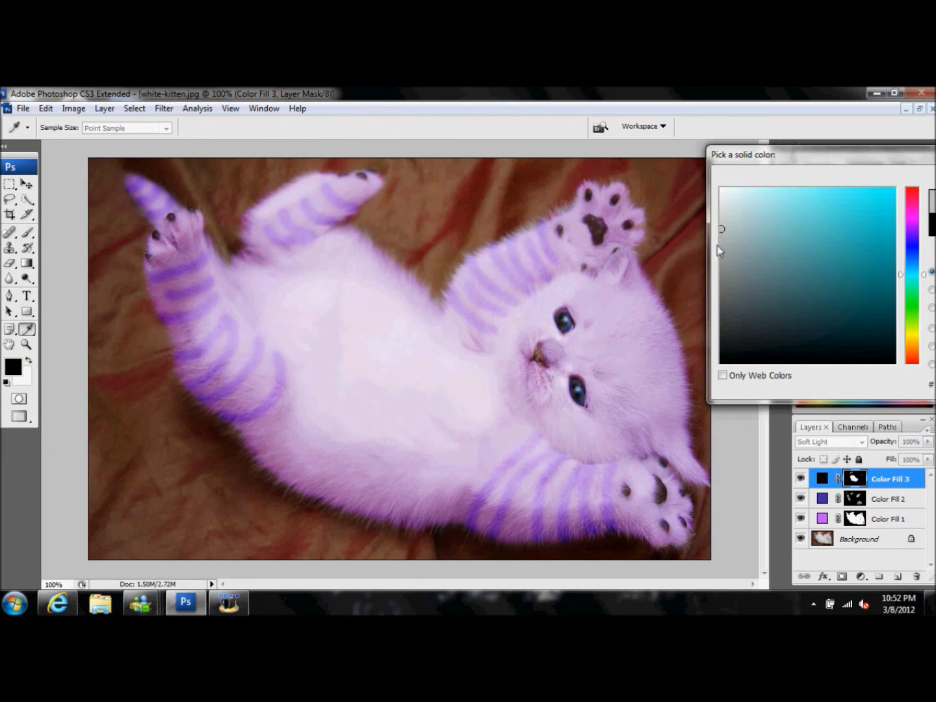
{"action": "left_click", "coordinate": [721, 223]}
{"action": "left_click_drag", "start_coordinate": [767, 154], "coordinate": [593, 160]}
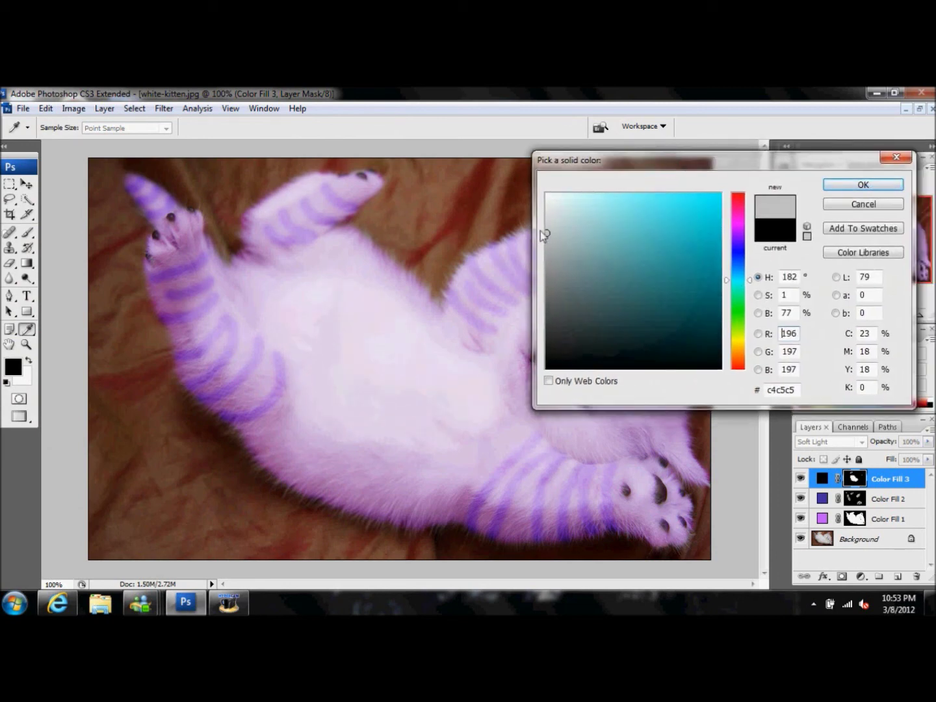
{"action": "left_click_drag", "start_coordinate": [547, 231], "coordinate": [547, 240]}
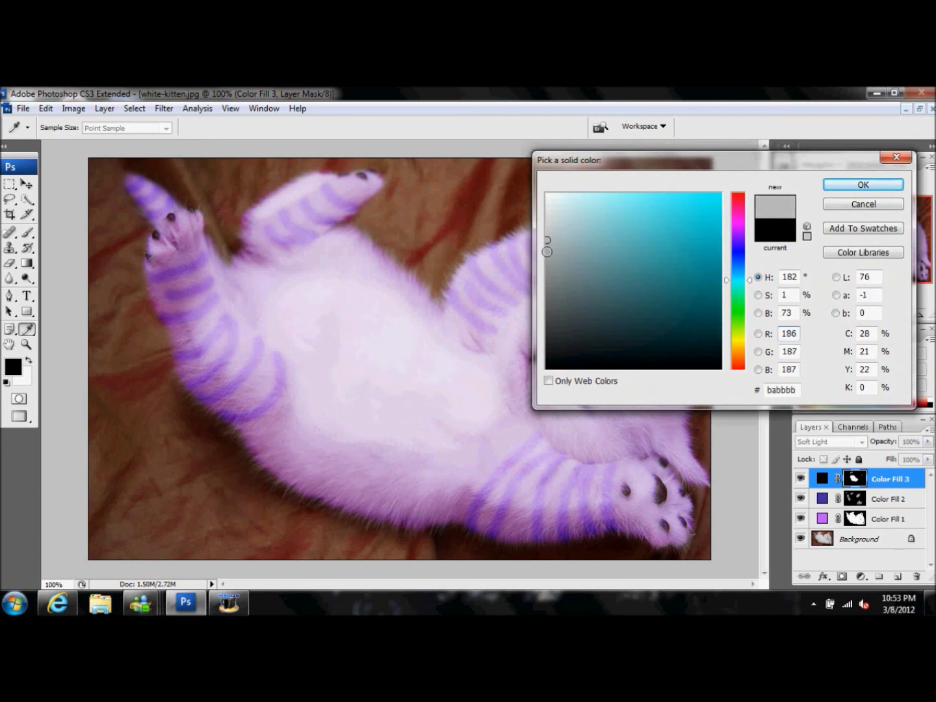
{"action": "left_click", "coordinate": [863, 184]}
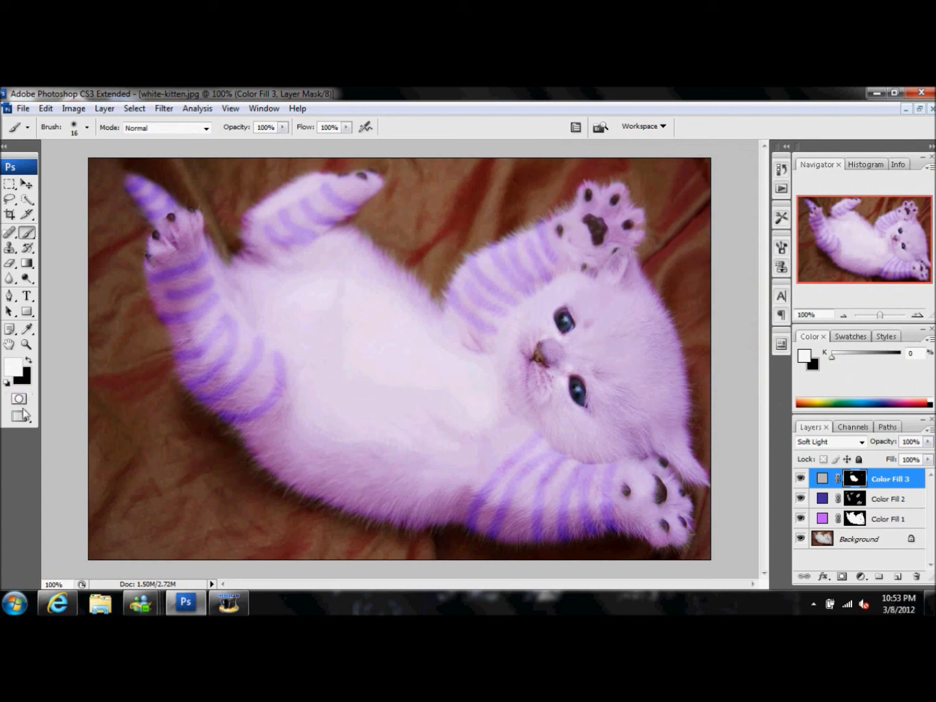
Quick-mask the upper and lower ears and turn the mask into a selection
{"action": "key", "text": "q"}
{"action": "key", "text": "x"}
{"action": "mouse_move", "coordinate": [624, 278]}
{"action": "left_mouse_down"}
{"action": "mouse_move", "coordinate": [627, 255]}
{"action": "mouse_move", "coordinate": [640, 275]}
{"action": "left_mouse_up"}
{"action": "mouse_move", "coordinate": [678, 470]}
{"action": "left_mouse_down"}
{"action": "mouse_move", "coordinate": [684, 451]}
{"action": "mouse_move", "coordinate": [703, 481]}
{"action": "left_mouse_up"}
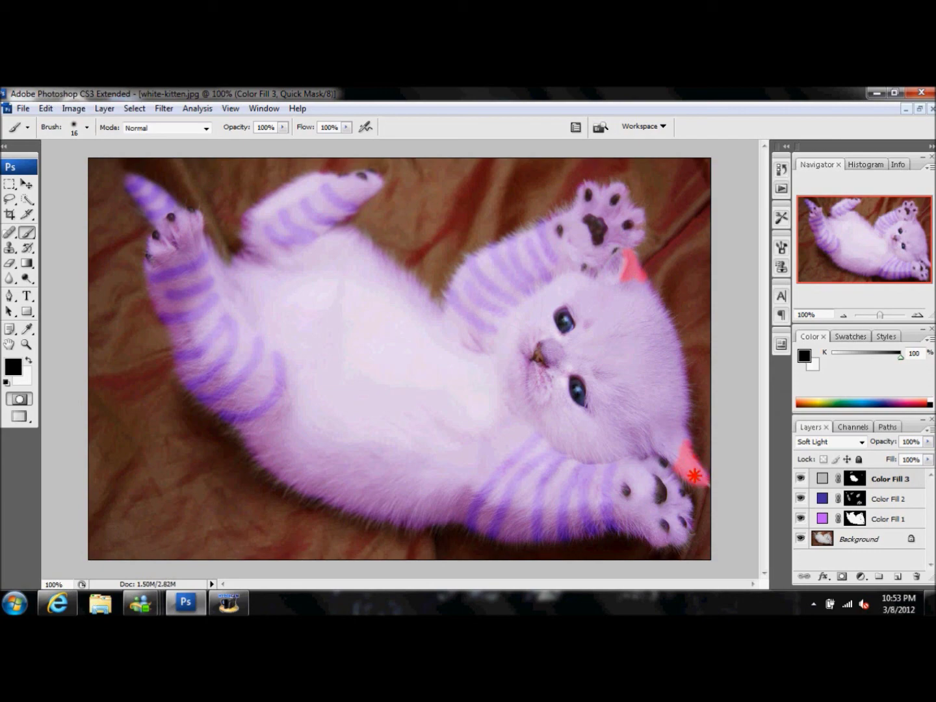
{"action": "key", "text": "q"}
Invert the selection and start a new Solid Color fill layer in Soft Light mode
{"action": "left_click", "coordinate": [135, 108]}
{"action": "left_click", "coordinate": [123, 160]}
{"action": "left_click", "coordinate": [103, 108]}
{"action": "left_click", "coordinate": [195, 216]}
{"action": "left_click", "coordinate": [377, 360]}
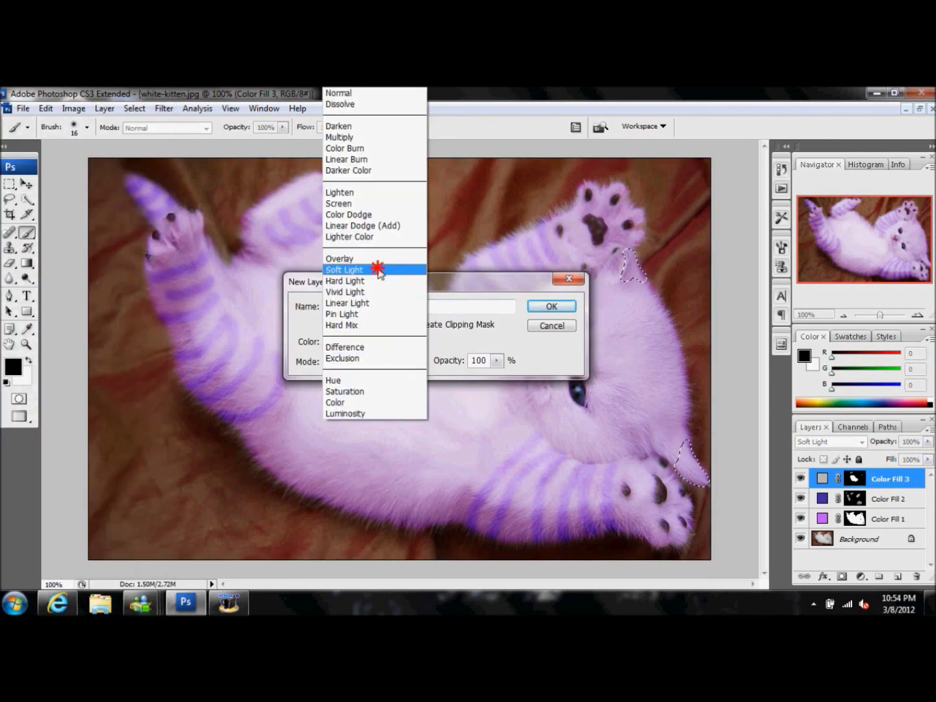
Fill the ear layer in Soft Light mode with blue-violet 3d389e
{"action": "left_click", "coordinate": [383, 268]}
{"action": "left_click", "coordinate": [554, 306]}
{"action": "left_click_drag", "start_coordinate": [692, 164], "coordinate": [199, 130]}
{"action": "left_click", "coordinate": [248, 218]}
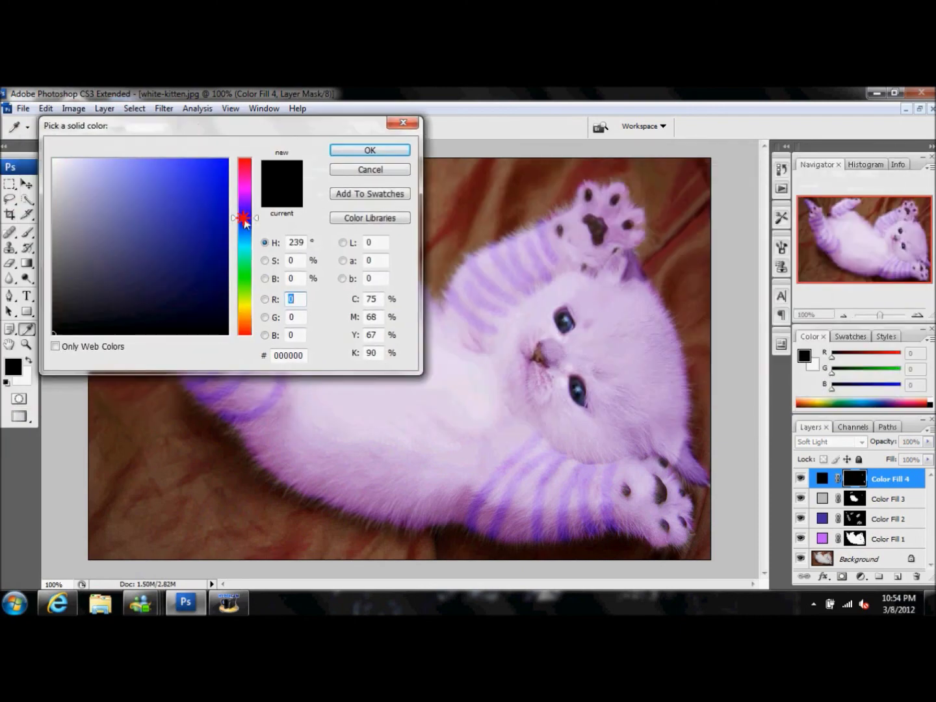
{"action": "left_click", "coordinate": [158, 213]}
{"action": "left_click", "coordinate": [247, 217]}
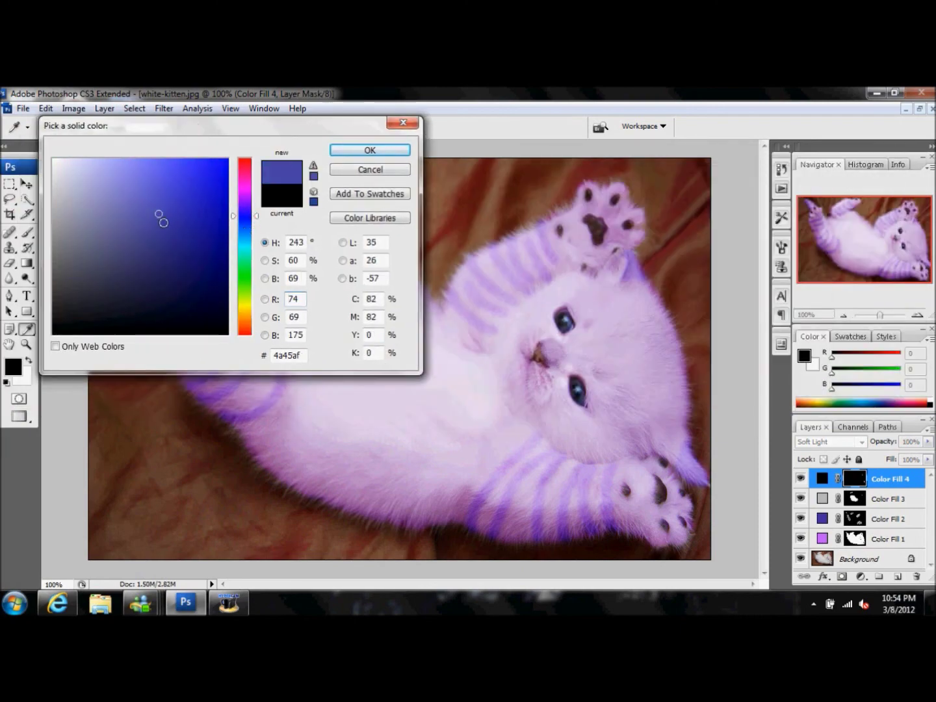
{"action": "left_click_drag", "start_coordinate": [163, 222], "coordinate": [168, 228]}
{"action": "left_click", "coordinate": [370, 150]}
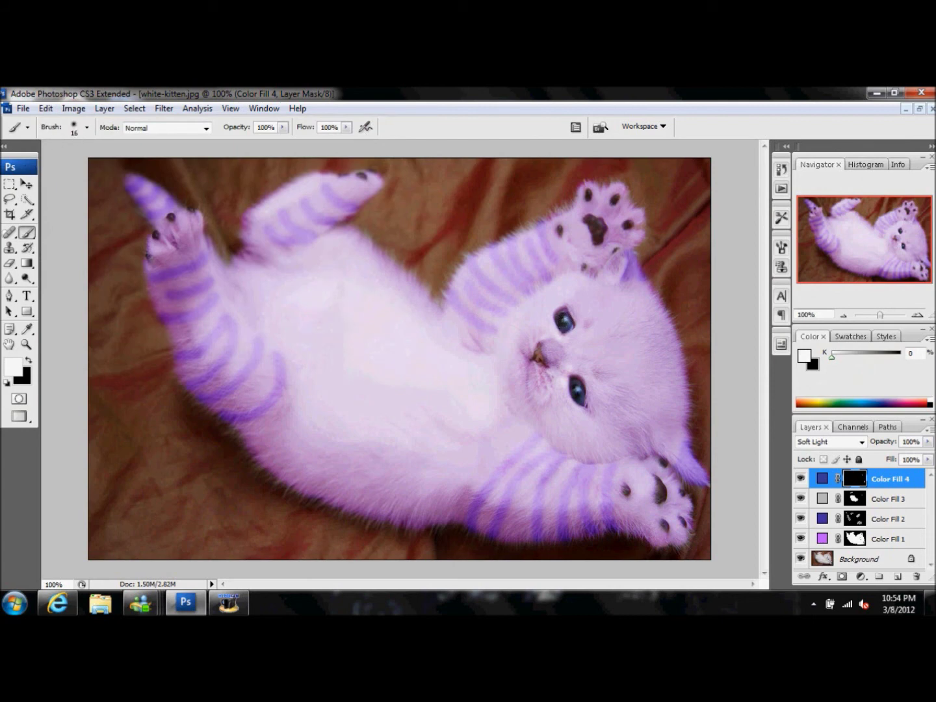
Quick-mask both eyes with a smaller 14 px brush and convert to a selection
{"action": "left_click", "coordinate": [19, 399]}
{"action": "left_click", "coordinate": [79, 128]}
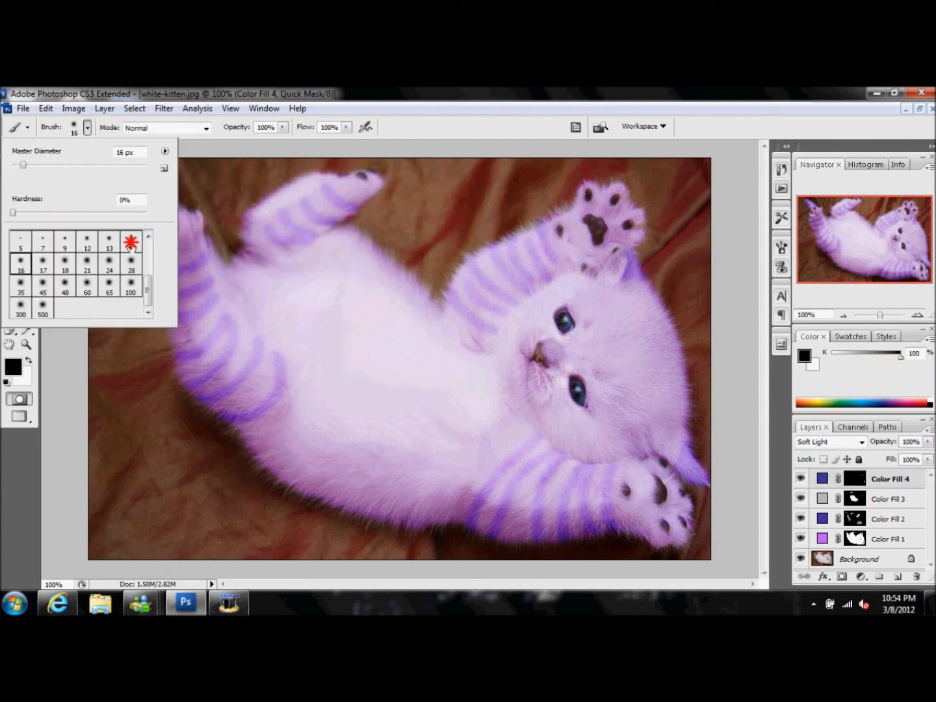
{"action": "left_click", "coordinate": [78, 128]}
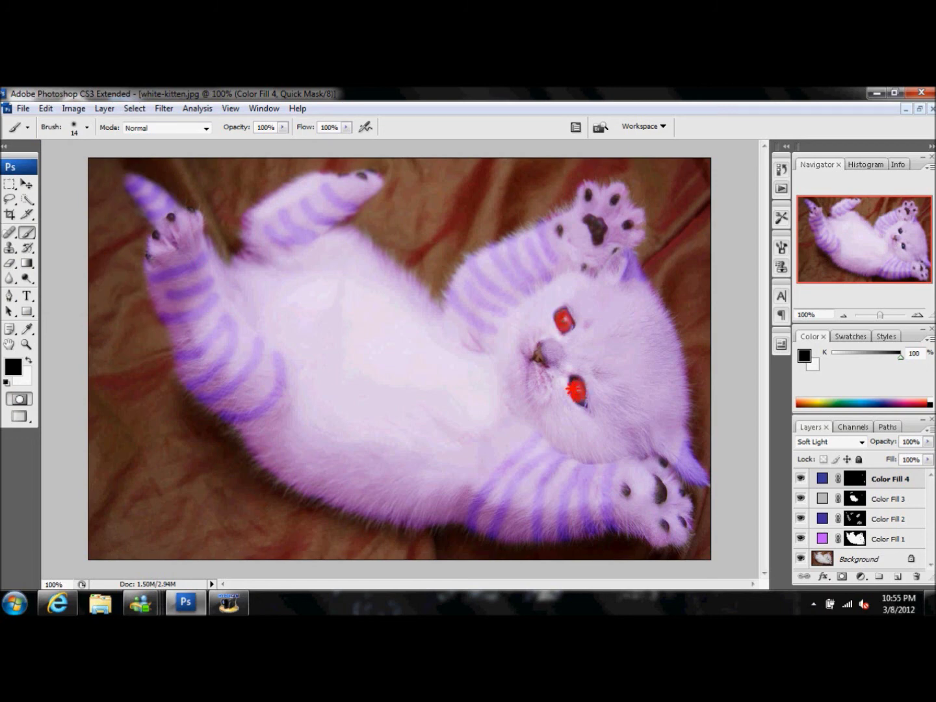
{"action": "key", "text": "q"}
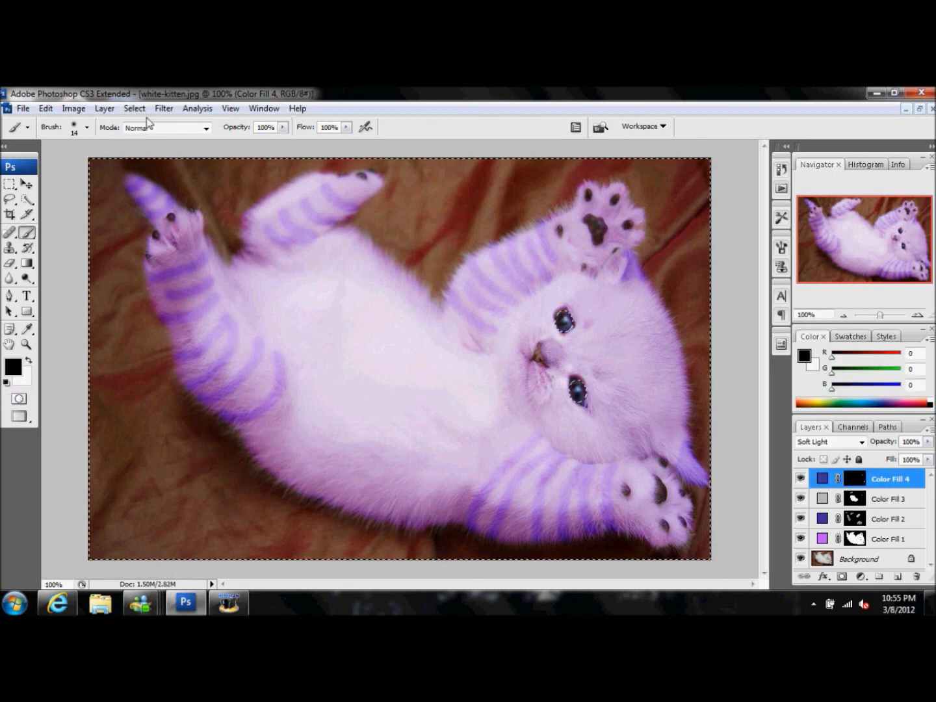
Invert the selection and start another Soft Light Solid Color fill layer
{"action": "left_click", "coordinate": [136, 109]}
{"action": "left_click", "coordinate": [108, 162]}
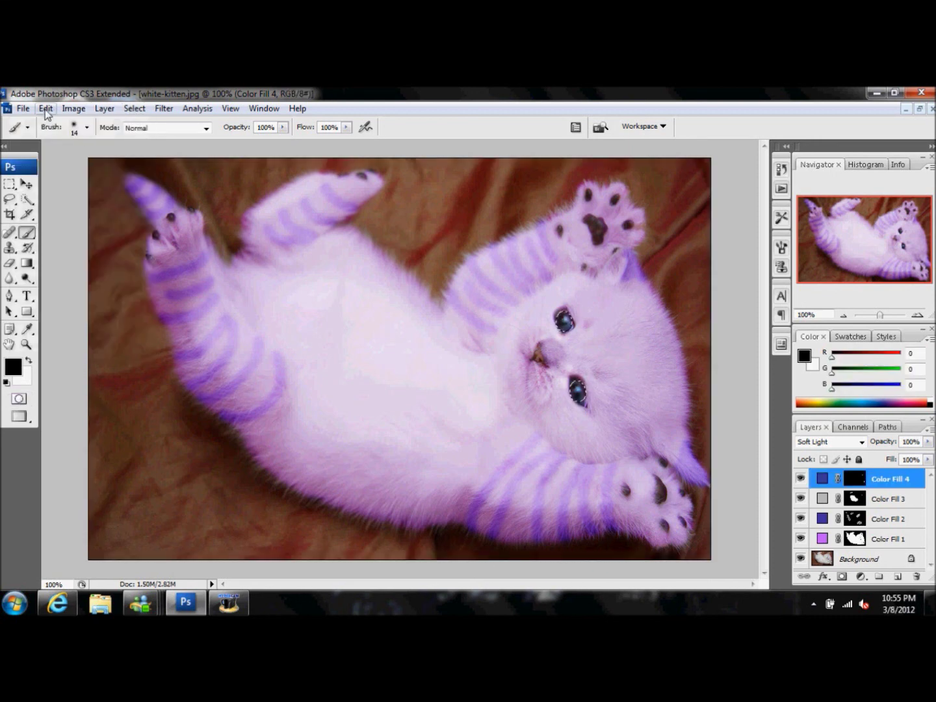
{"action": "left_click", "coordinate": [104, 108]}
{"action": "left_click", "coordinate": [199, 214]}
{"action": "left_click", "coordinate": [372, 360]}
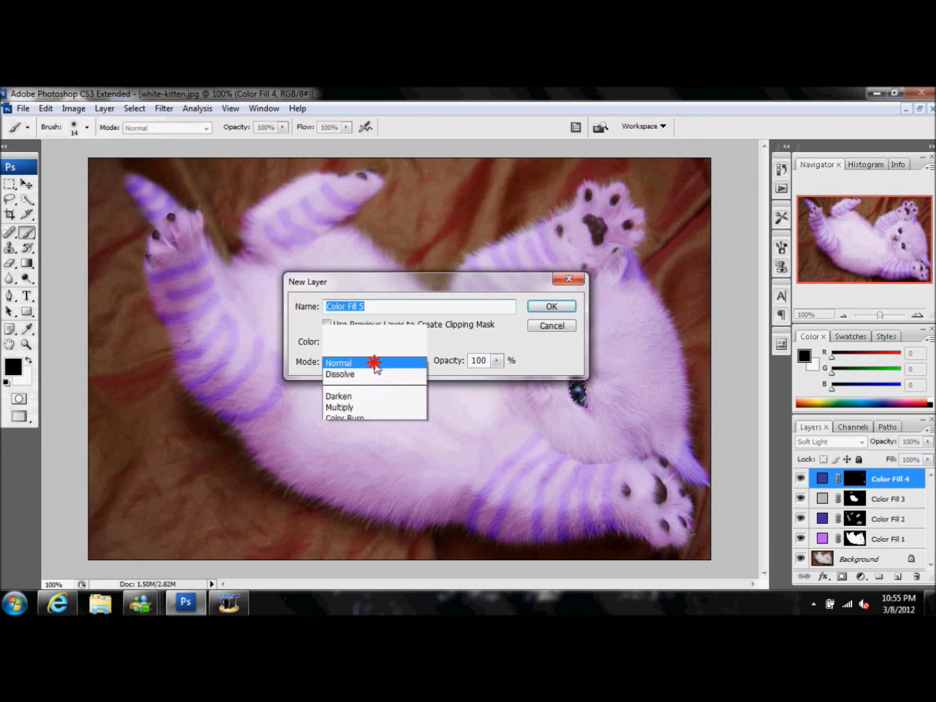
Fill the eye layer in Soft Light mode with saturated cyan
{"action": "left_click", "coordinate": [376, 270]}
{"action": "left_click", "coordinate": [549, 306]}
{"action": "left_click", "coordinate": [244, 251]}
{"action": "left_click", "coordinate": [105, 168]}
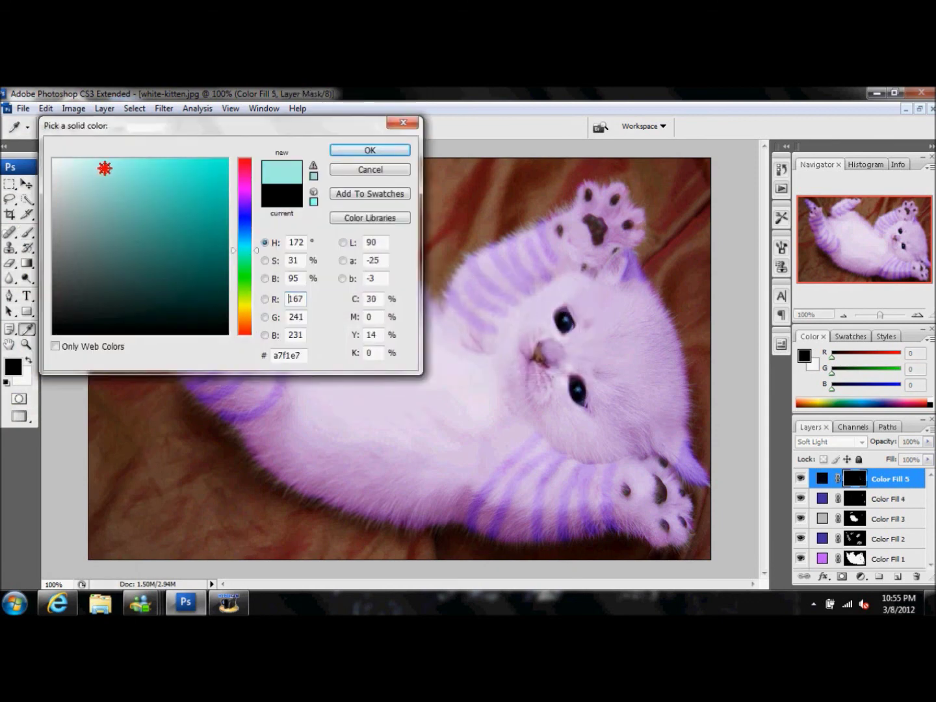
{"action": "left_click", "coordinate": [173, 159]}
{"action": "left_click_drag", "start_coordinate": [173, 160], "coordinate": [239, 151]}
{"action": "left_click", "coordinate": [248, 246]}
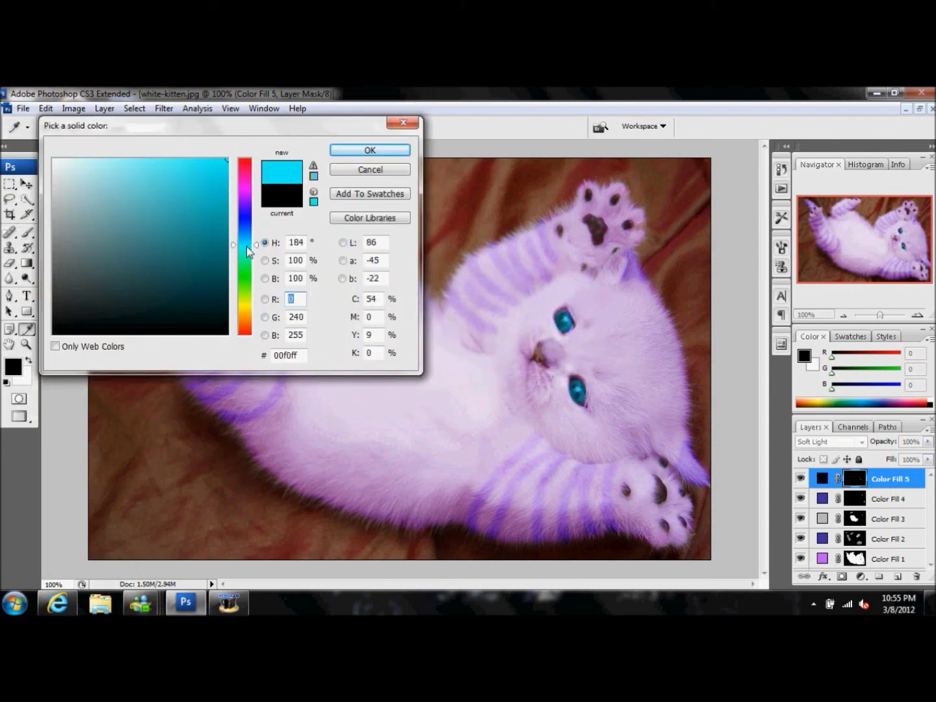
{"action": "left_click_drag", "start_coordinate": [246, 247], "coordinate": [247, 249]}
{"action": "left_click", "coordinate": [370, 150]}
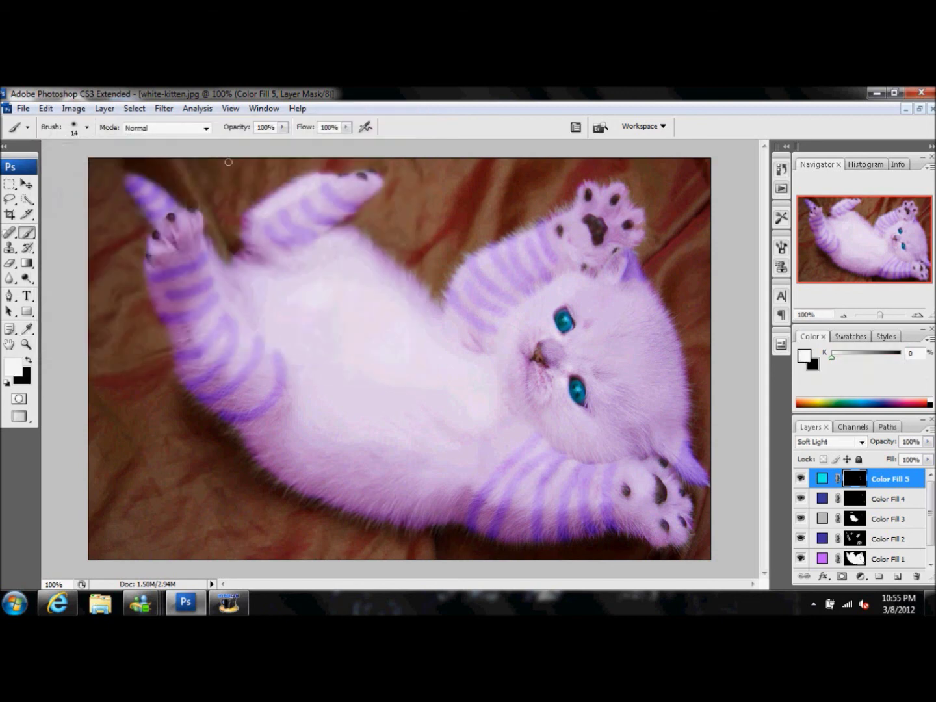
Quick-mask the pupils using a 17 px brush with black over white
{"action": "key", "text": "q"}
{"action": "key", "text": "d"}
{"action": "left_click", "coordinate": [75, 130]}
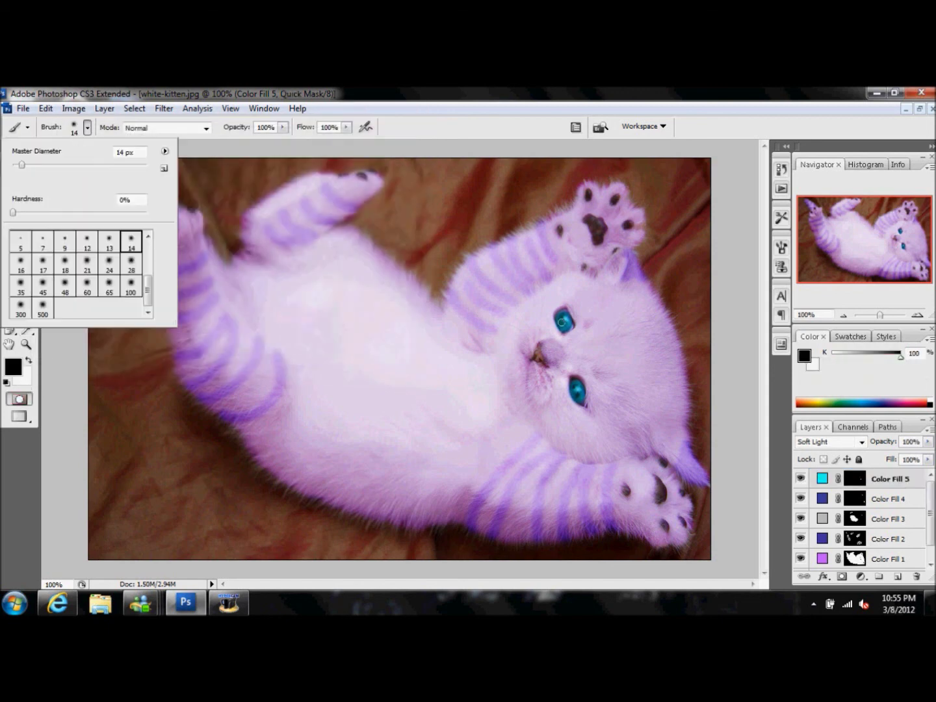
{"action": "left_click", "coordinate": [21, 263]}
{"action": "left_click", "coordinate": [43, 265]}
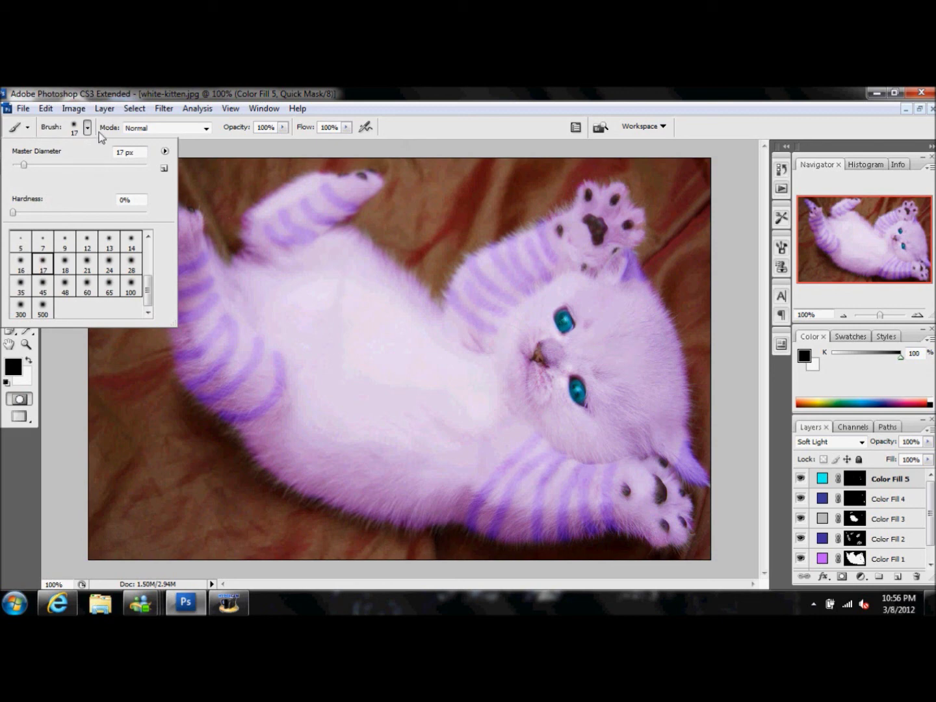
{"action": "left_click", "coordinate": [73, 128]}
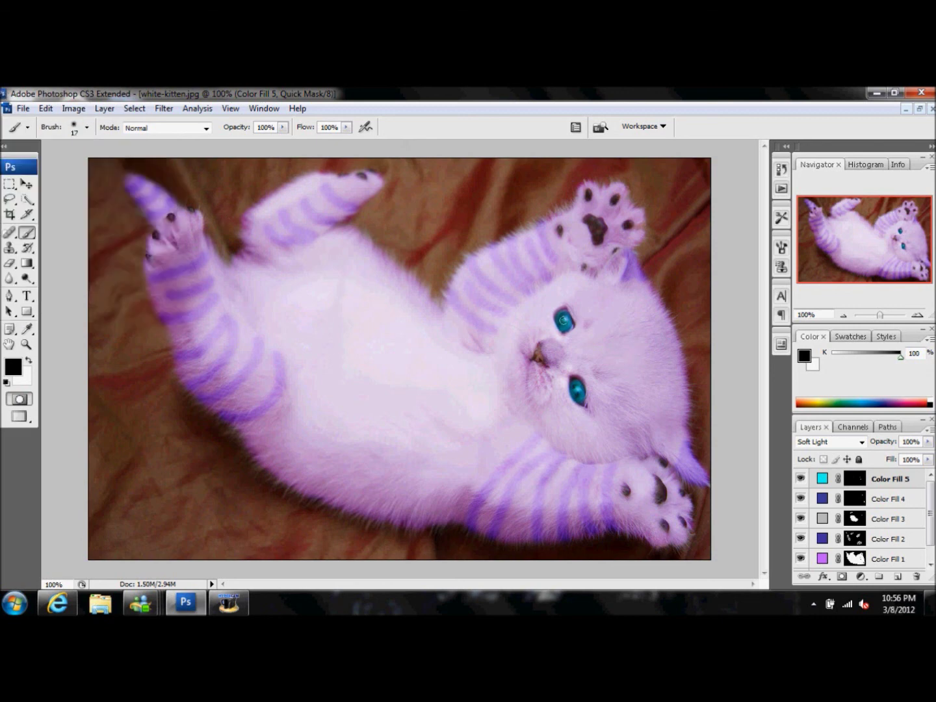
{"action": "left_click", "coordinate": [576, 390]}
Convert the pupil mask to a selection, invert it, and start a Solid Color fill layer
{"action": "key", "text": "q"}
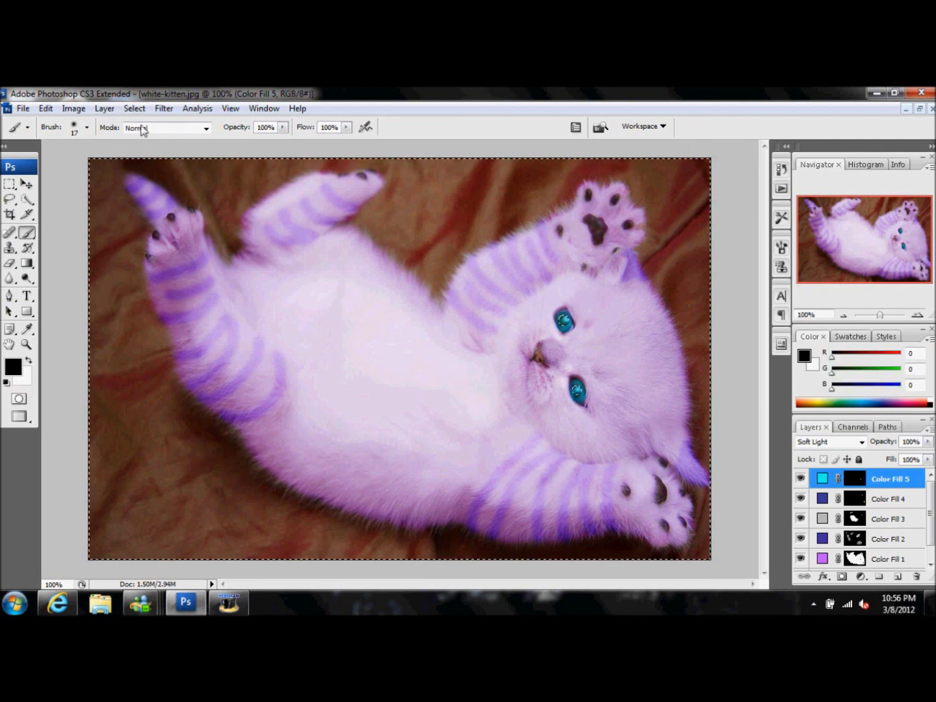
{"action": "left_click", "coordinate": [134, 108]}
{"action": "left_click", "coordinate": [84, 163]}
{"action": "left_click", "coordinate": [104, 108]}
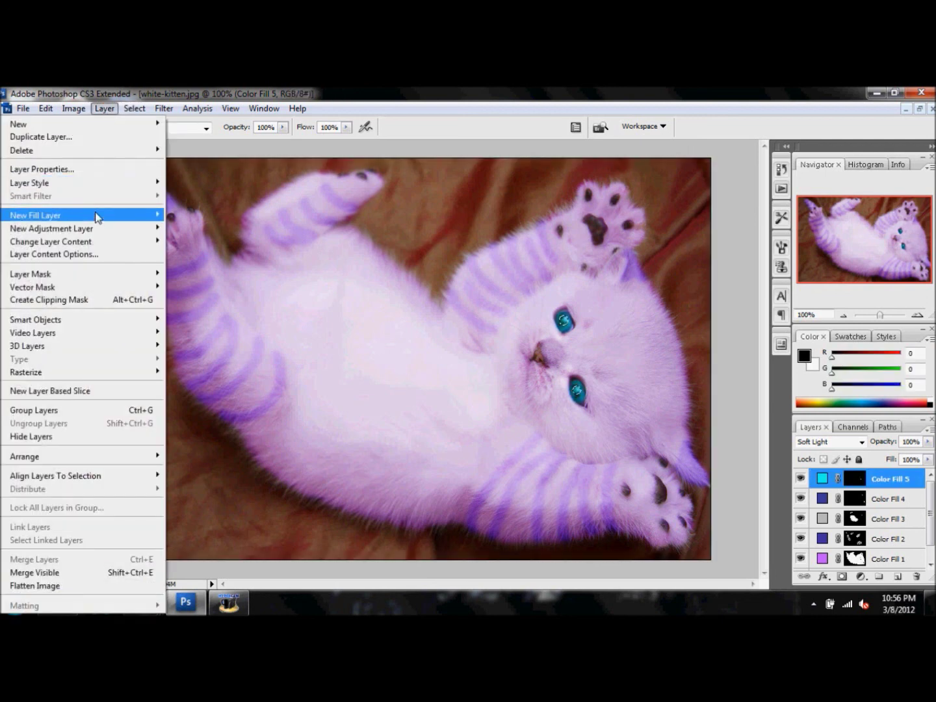
Fill the pupils with a Soft Light Solid Color layer in black 000000
{"action": "left_click", "coordinate": [186, 215]}
{"action": "left_click", "coordinate": [407, 361]}
{"action": "left_click", "coordinate": [395, 271]}
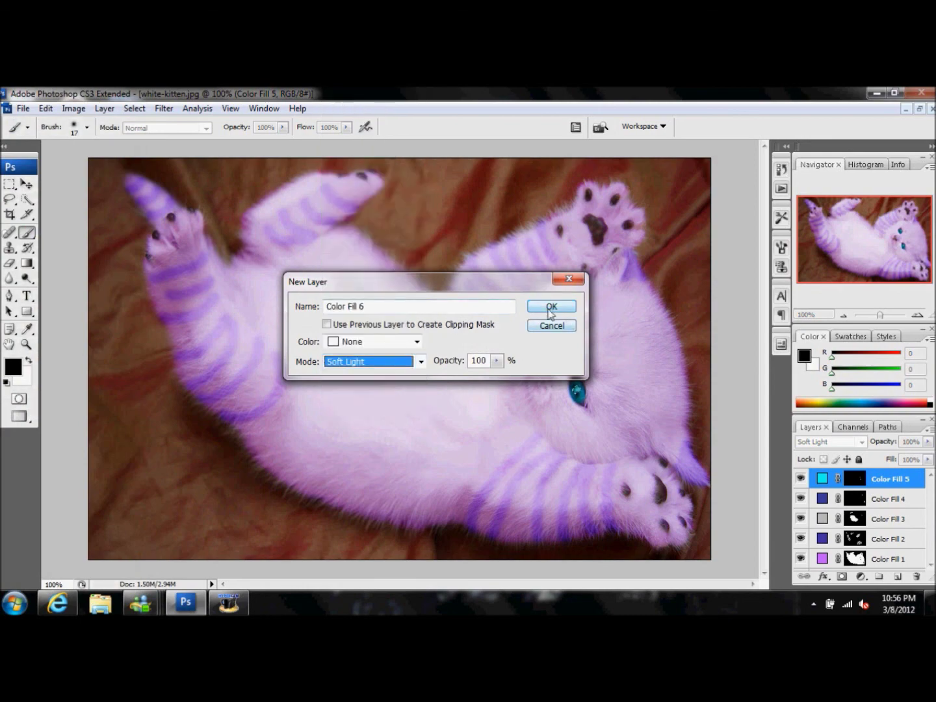
{"action": "left_click", "coordinate": [554, 306]}
{"action": "left_click_drag", "start_coordinate": [129, 333], "coordinate": [232, 335]}
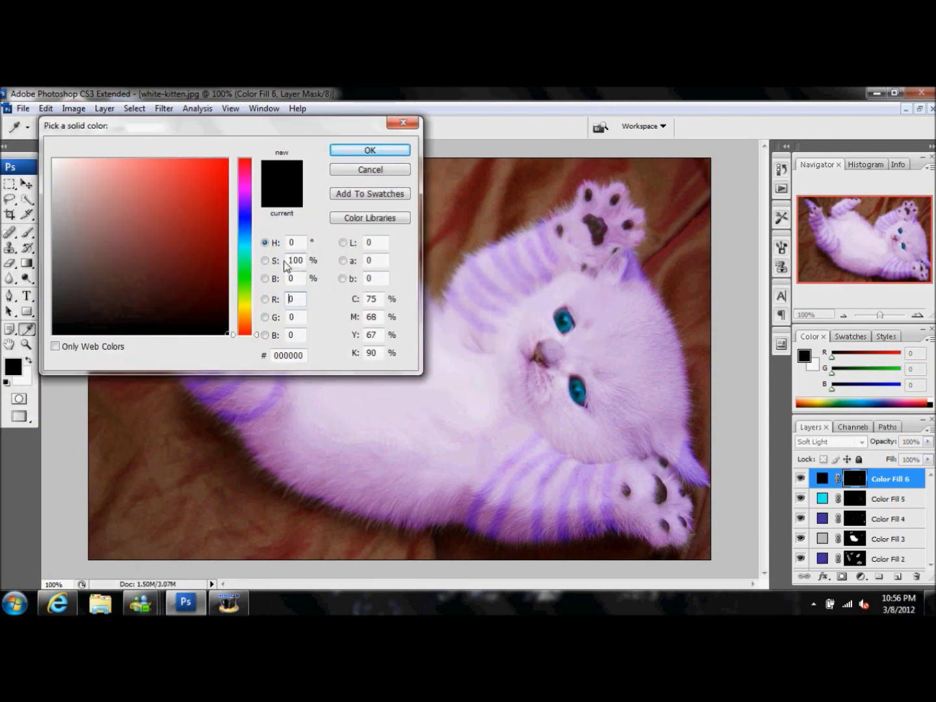
{"action": "left_click", "coordinate": [370, 150]}
{"action": "key", "text": "b"}
{"action": "key", "text": "d"}
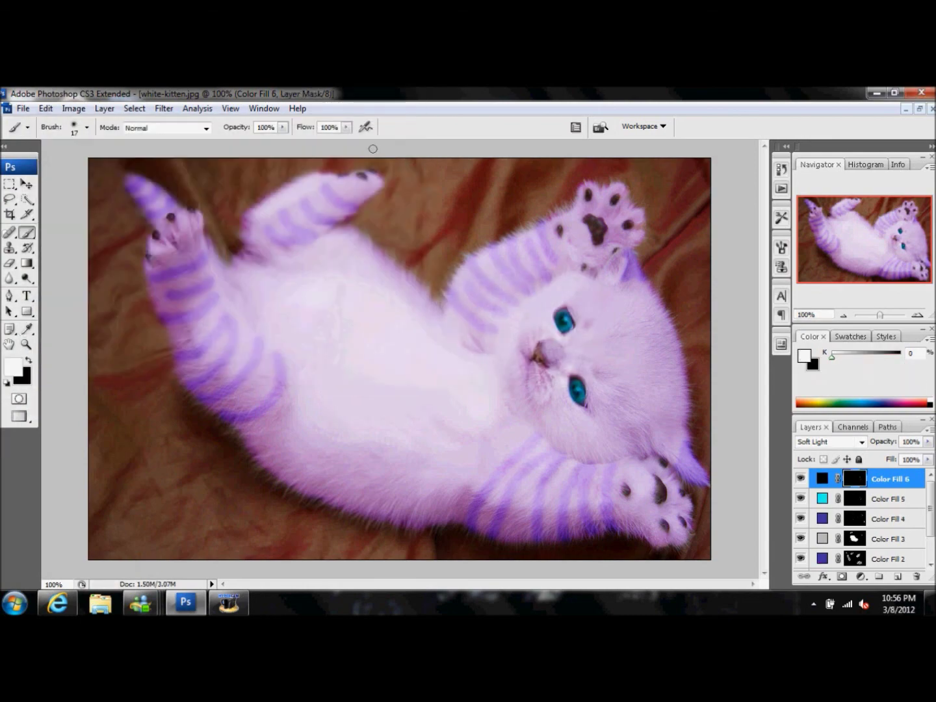